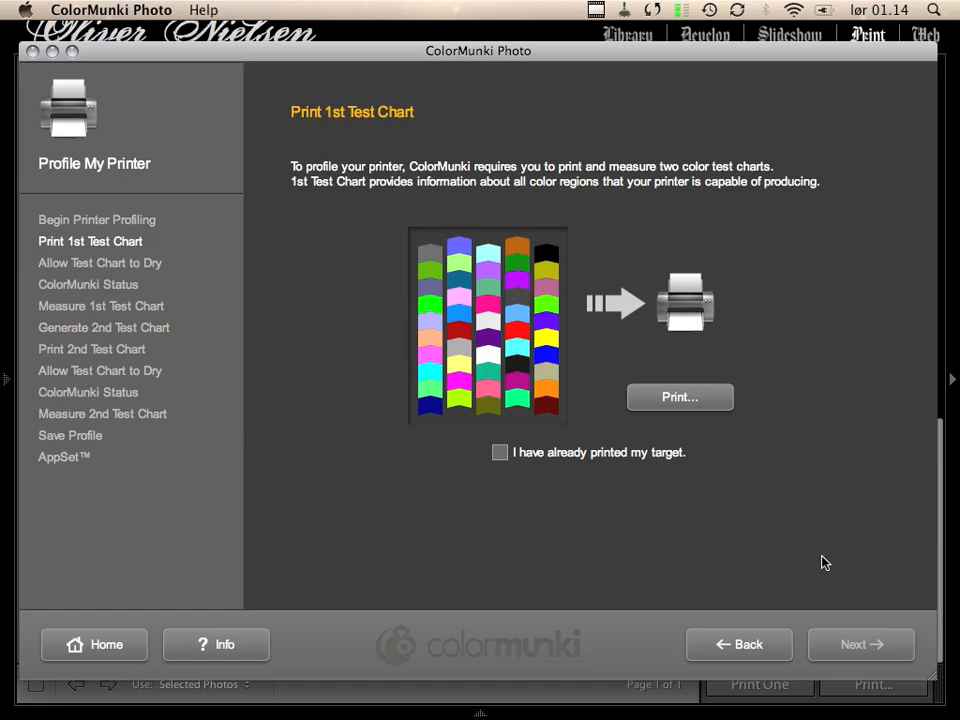
Step: Open the print settings for the 1st test chart and try ColorSync and Vendor Matching as the color matching method
{"action": "left_click", "coordinate": [715, 409]}
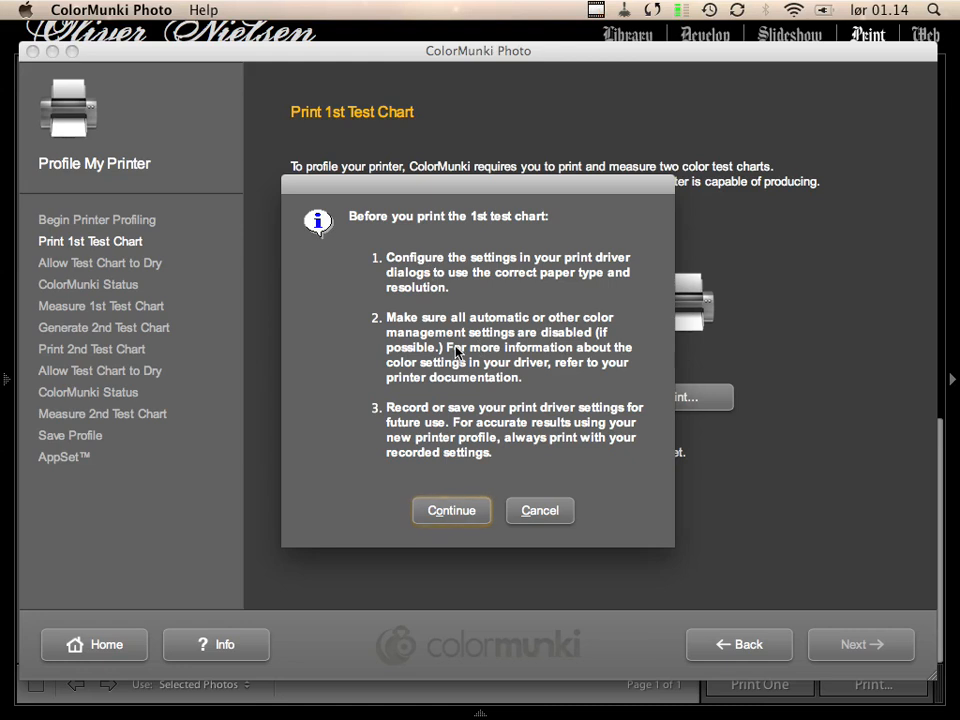
{"action": "left_click", "coordinate": [452, 511]}
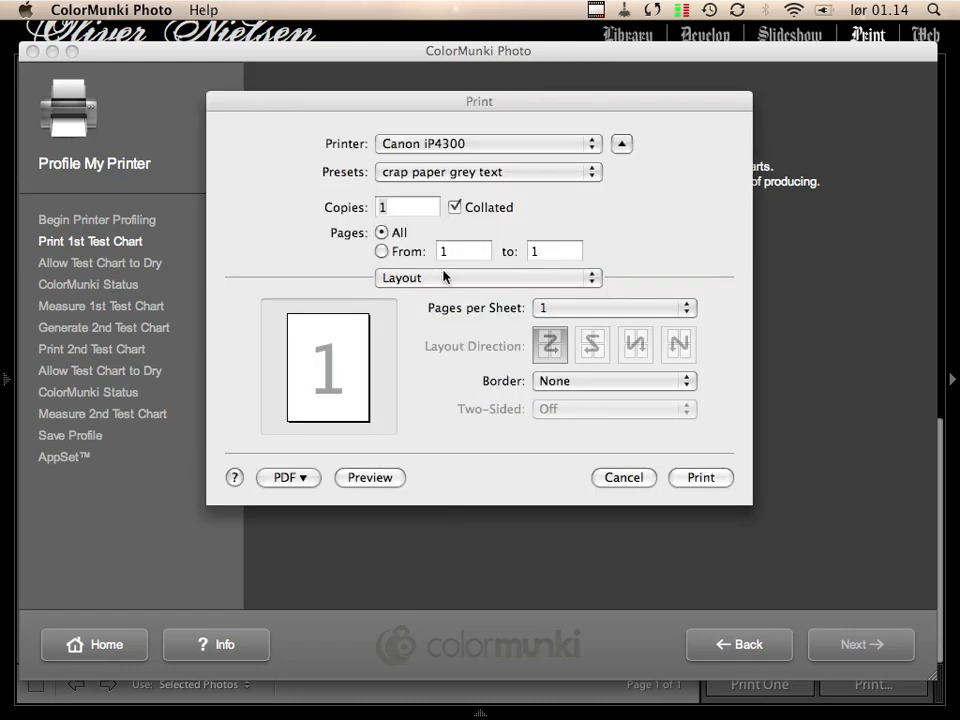
{"action": "left_click", "coordinate": [447, 282]}
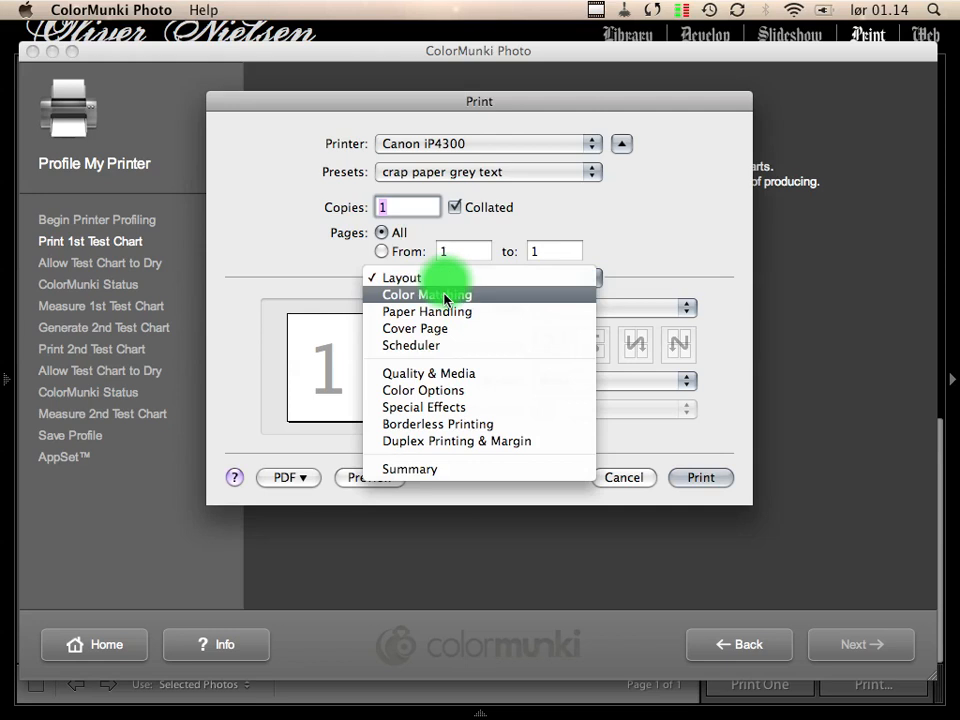
{"action": "left_click", "coordinate": [445, 296]}
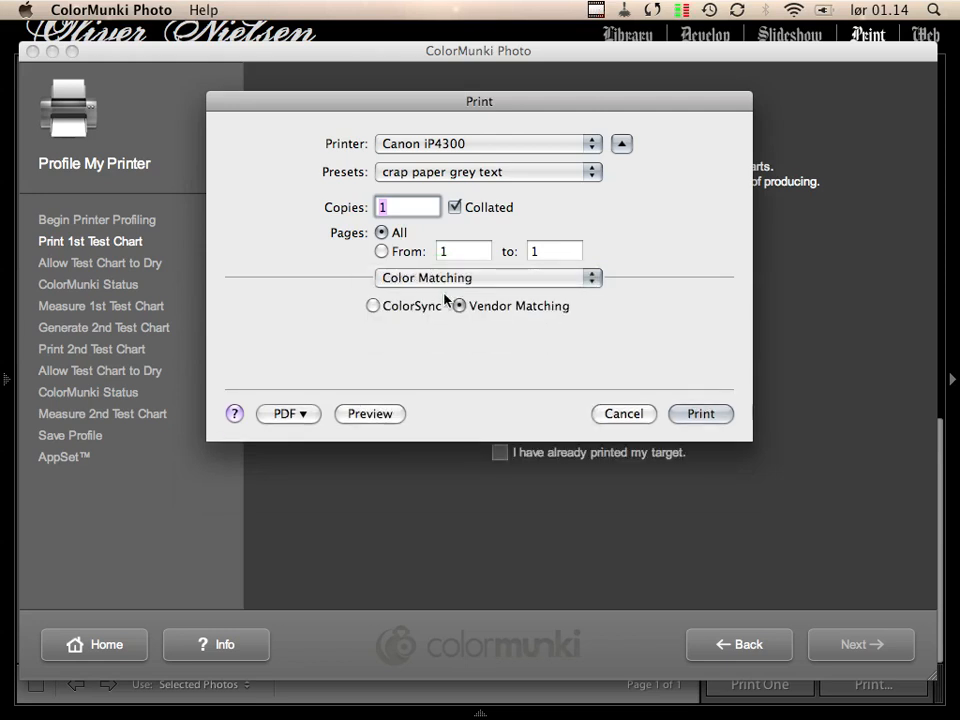
{"action": "left_click", "coordinate": [373, 305]}
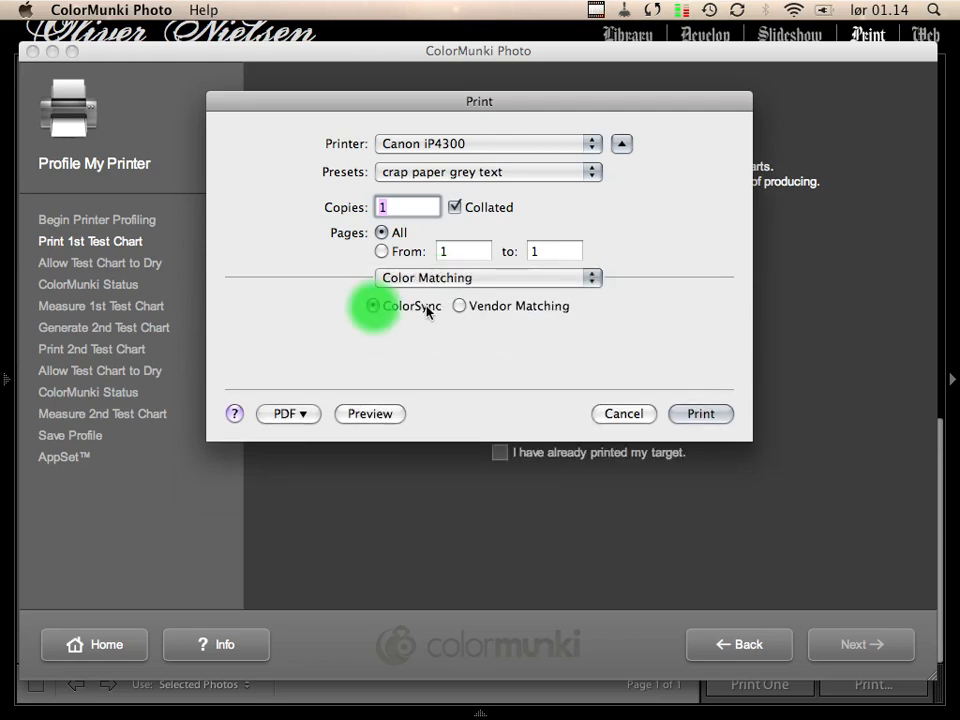
{"action": "left_click", "coordinate": [458, 306]}
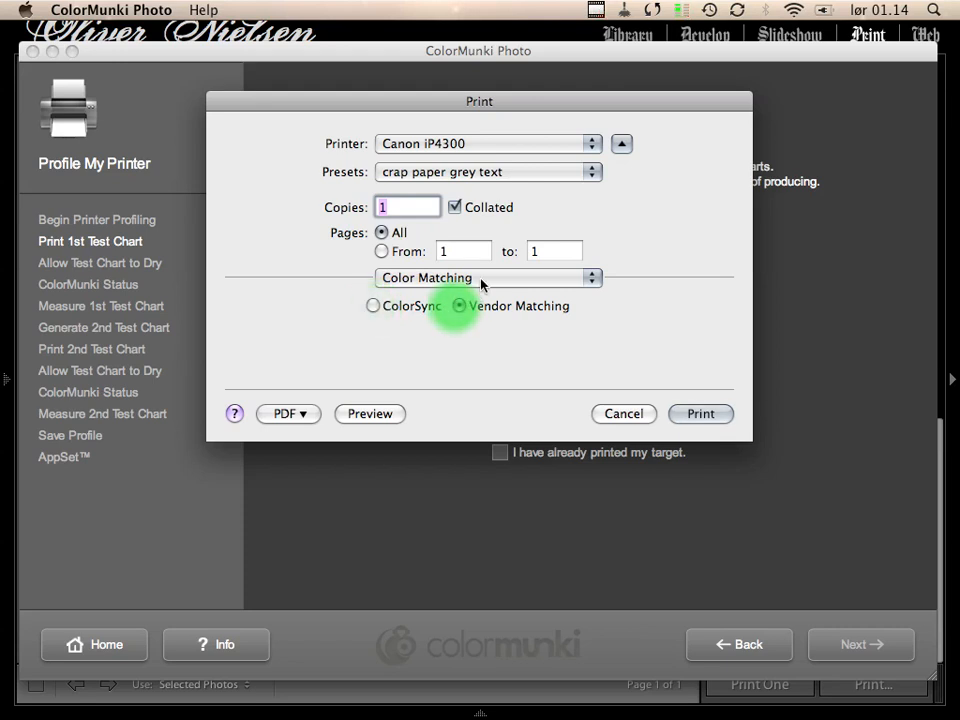
Step: Try ColorSync and None as the test chart's color correction, recheck its color matching, and cancel the print
{"action": "left_click", "coordinate": [481, 280]}
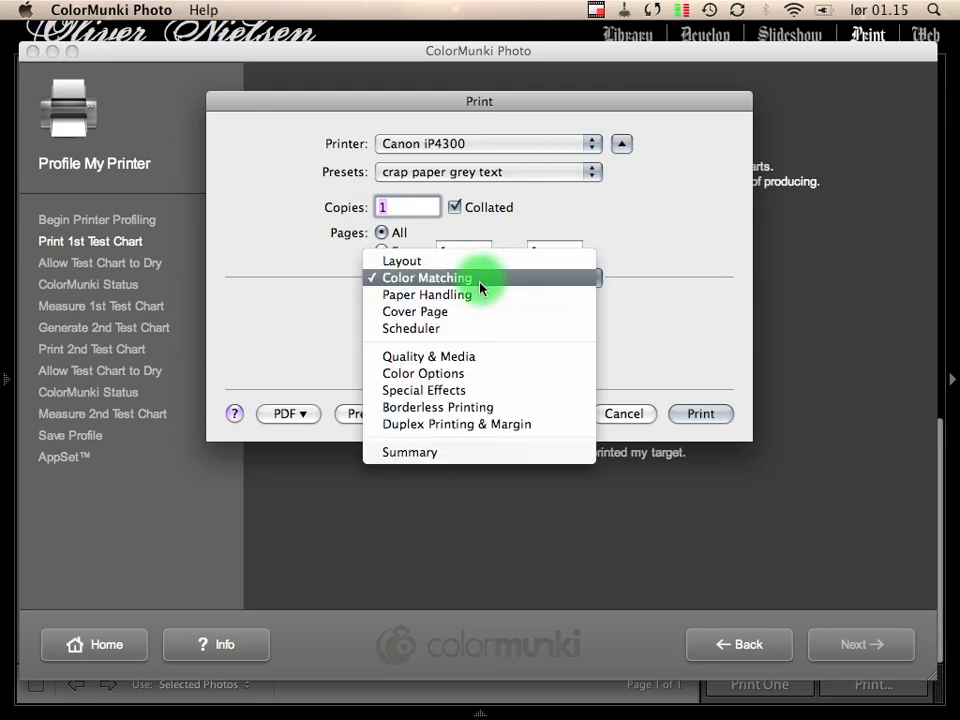
{"action": "left_click", "coordinate": [472, 375]}
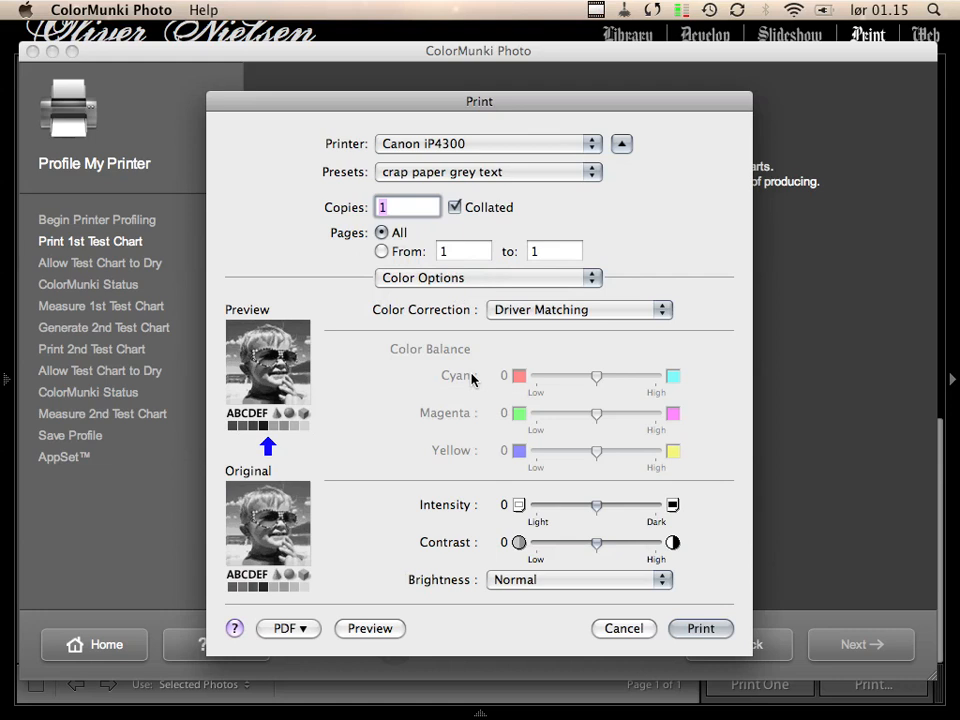
{"action": "left_click", "coordinate": [595, 311]}
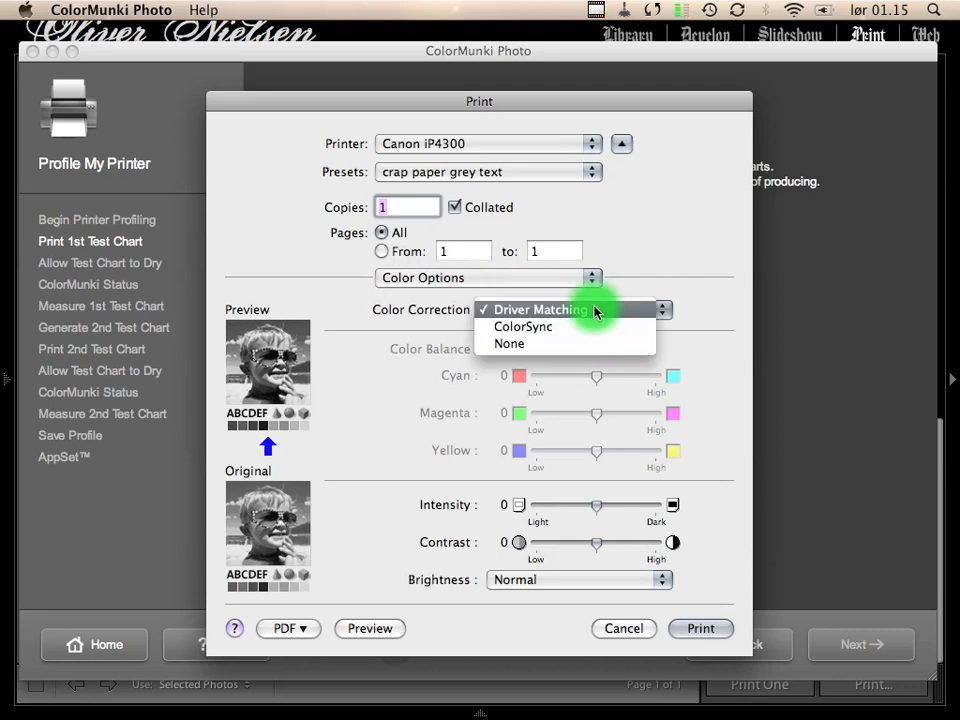
{"action": "left_click", "coordinate": [595, 331]}
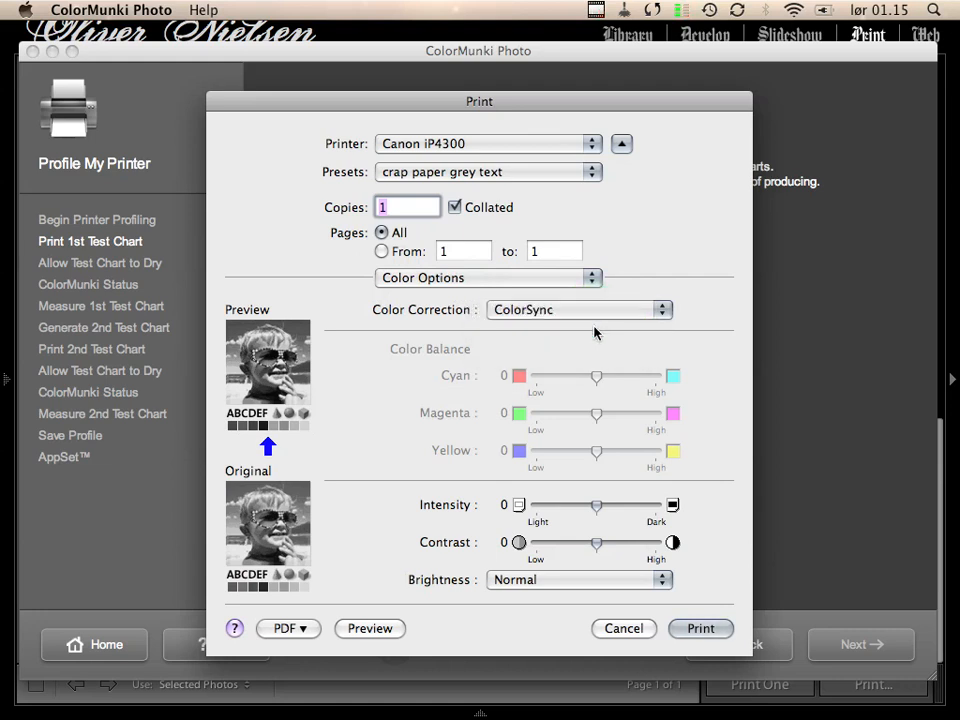
{"action": "left_click", "coordinate": [588, 312]}
{"action": "left_click", "coordinate": [588, 328]}
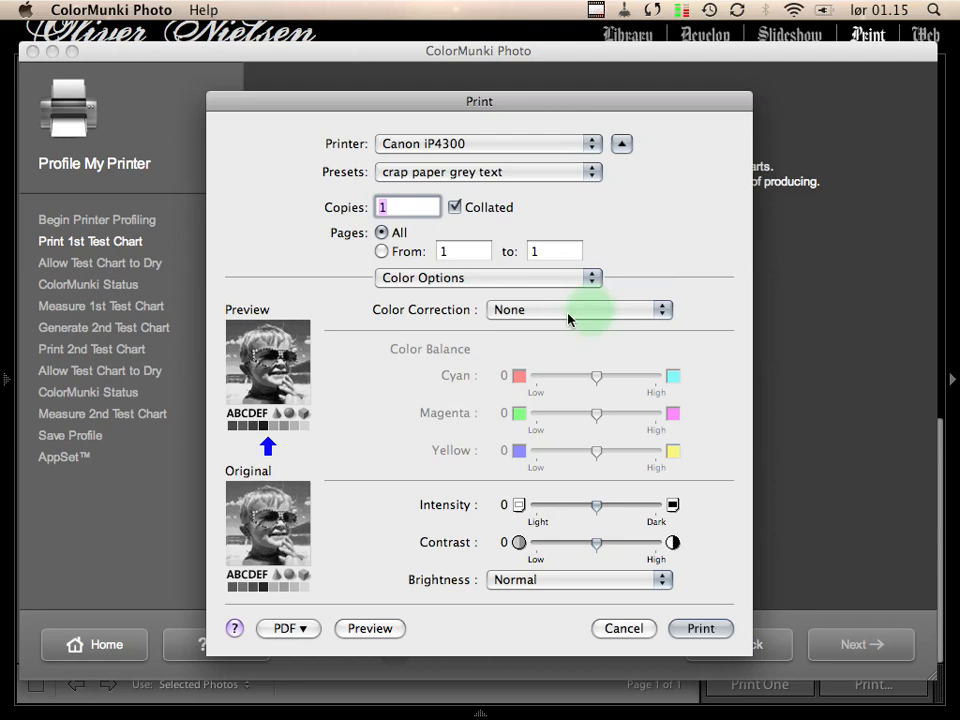
{"action": "left_click", "coordinate": [510, 277]}
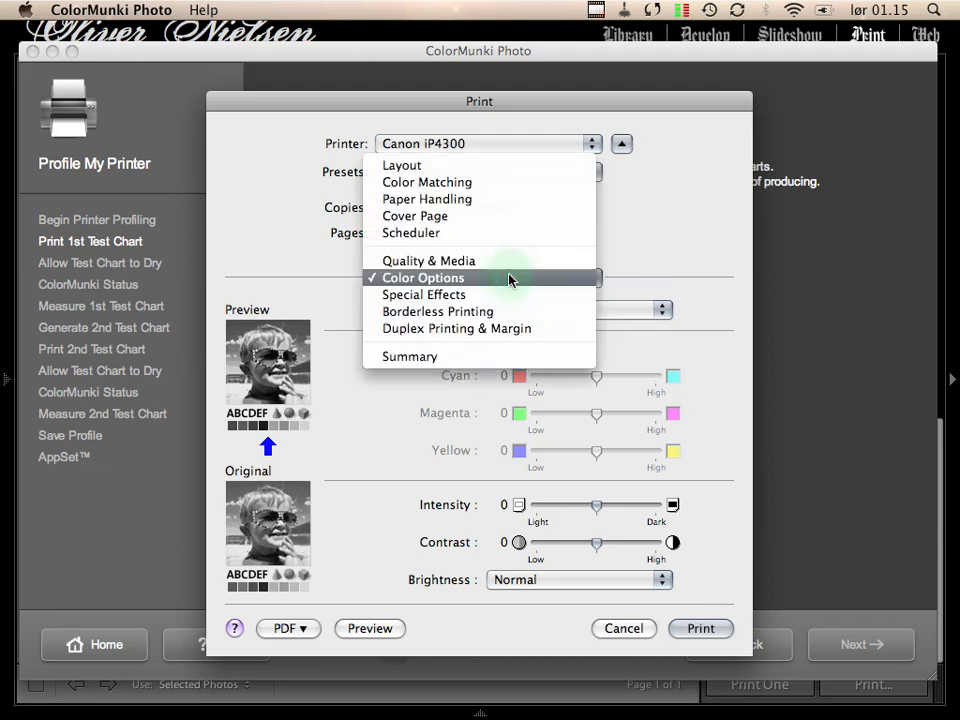
{"action": "left_click", "coordinate": [508, 183]}
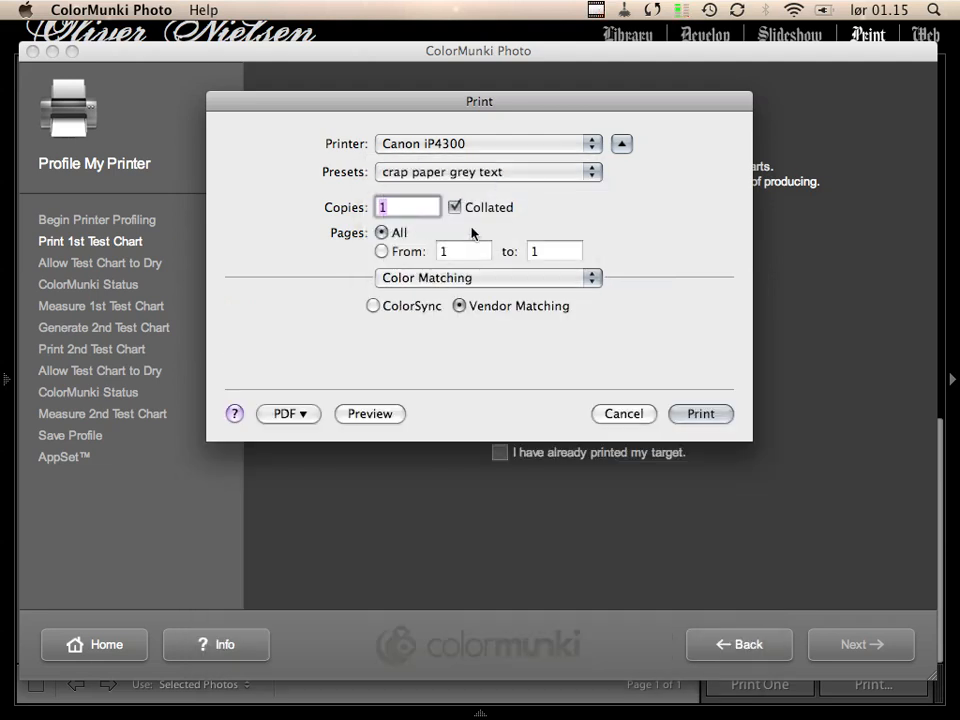
{"action": "left_click", "coordinate": [619, 413]}
Step: Switch to Lightroom, examine the color matching options in the photo's print settings, and cancel the print
{"action": "left_click", "coordinate": [598, 697]}
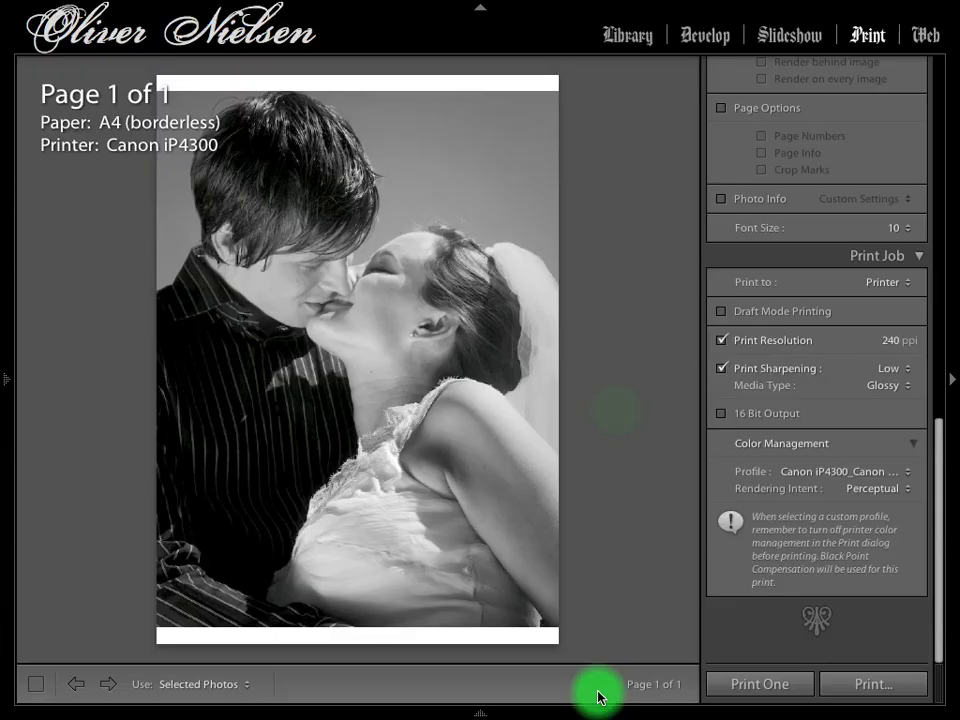
{"action": "left_click", "coordinate": [857, 685]}
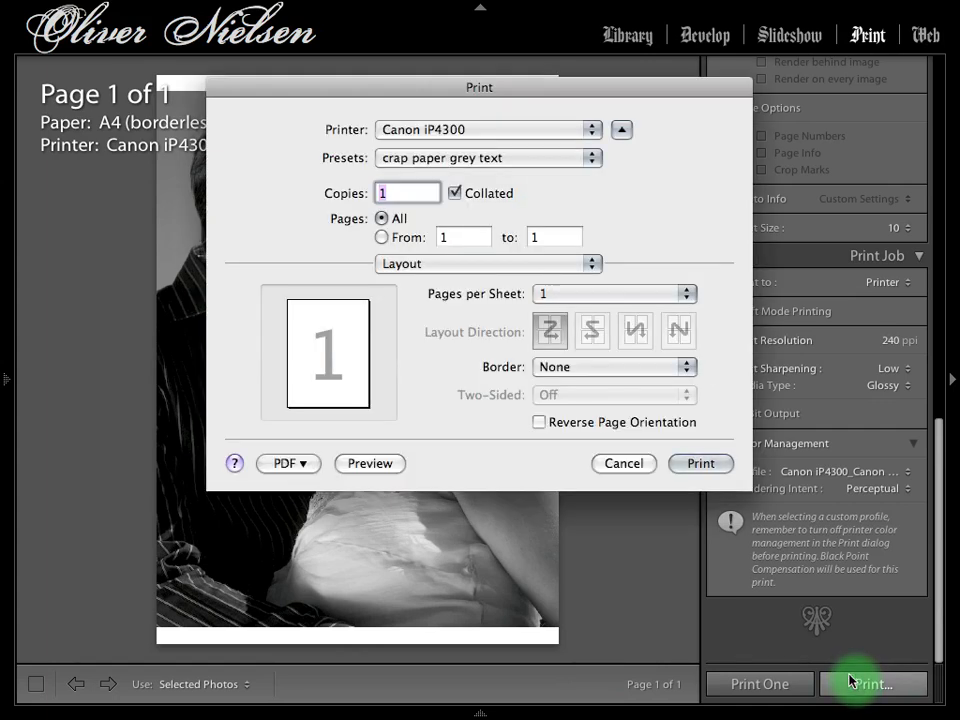
{"action": "left_click_drag", "start_coordinate": [556, 100], "coordinate": [606, 279]}
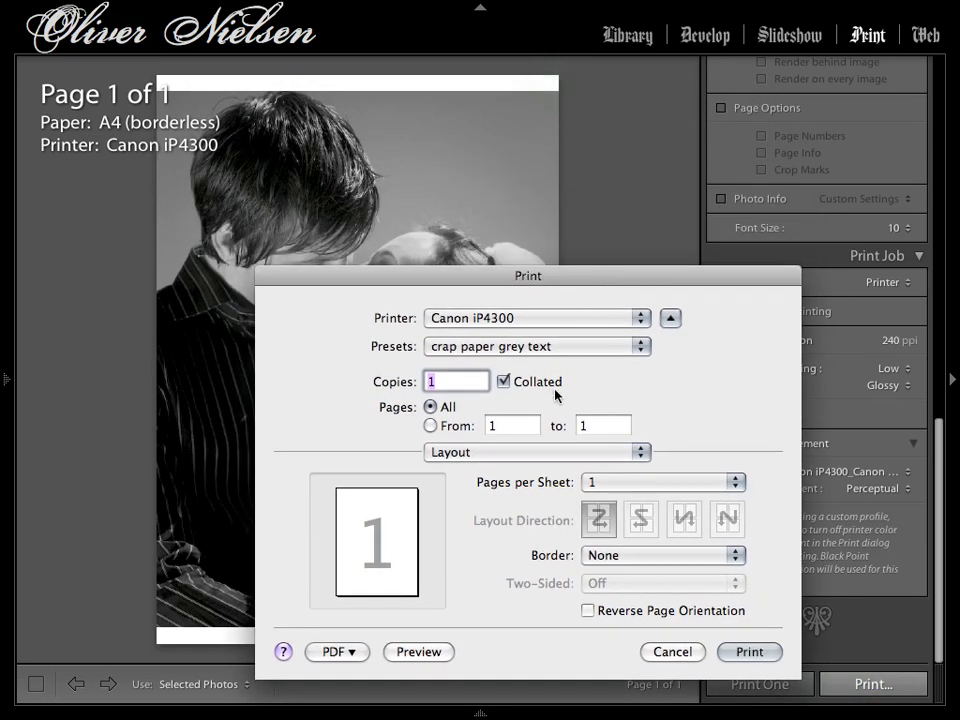
{"action": "left_click", "coordinate": [513, 452]}
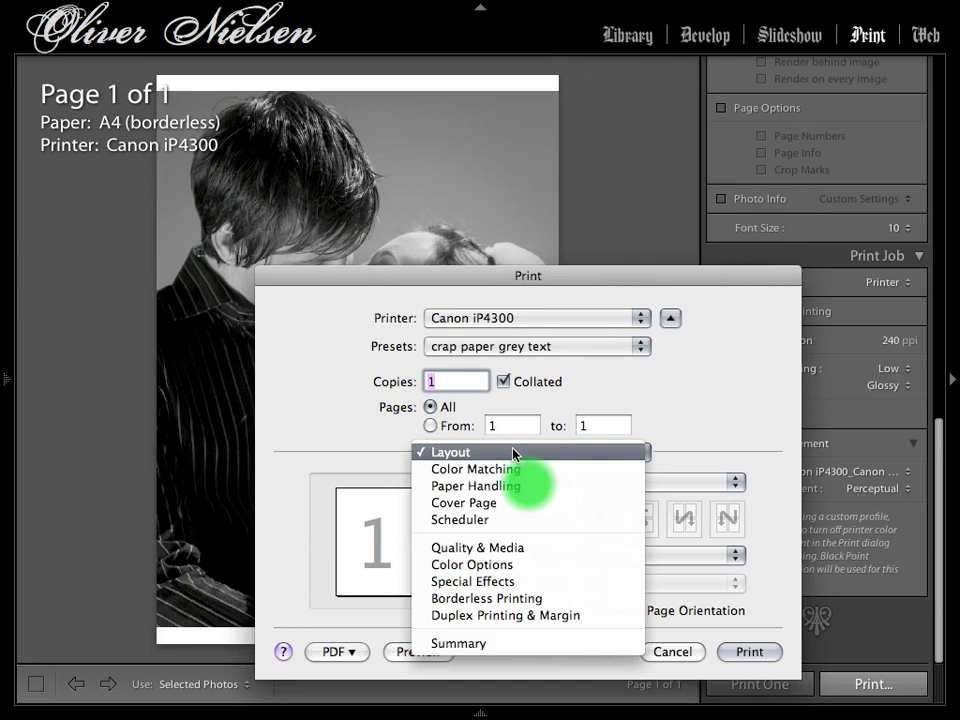
{"action": "left_click", "coordinate": [514, 470]}
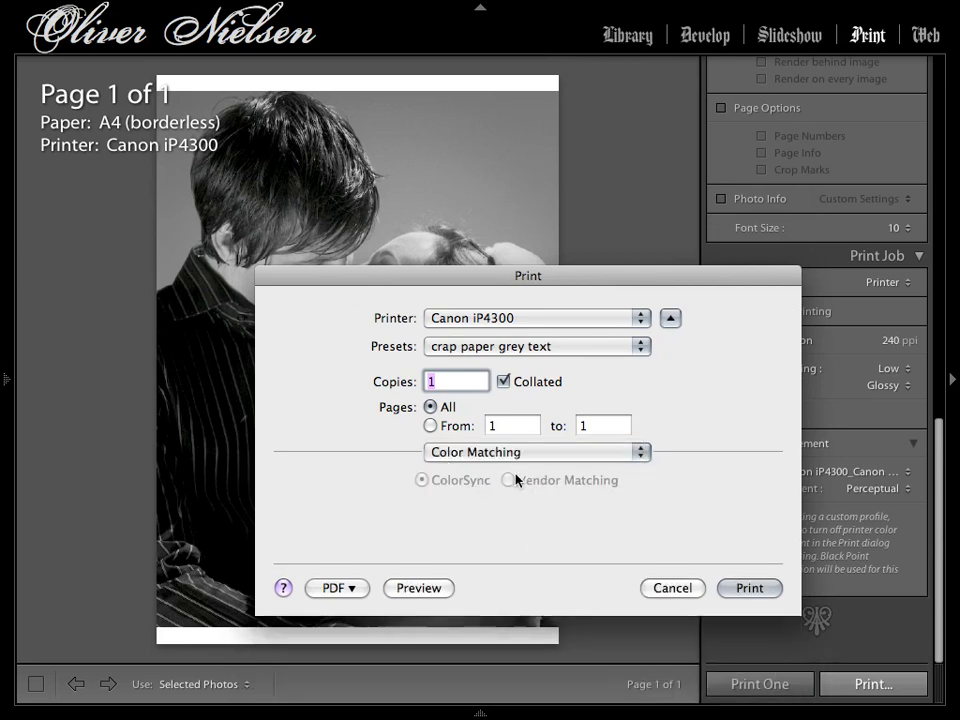
{"action": "left_click_drag", "start_coordinate": [561, 268], "coordinate": [420, 262]}
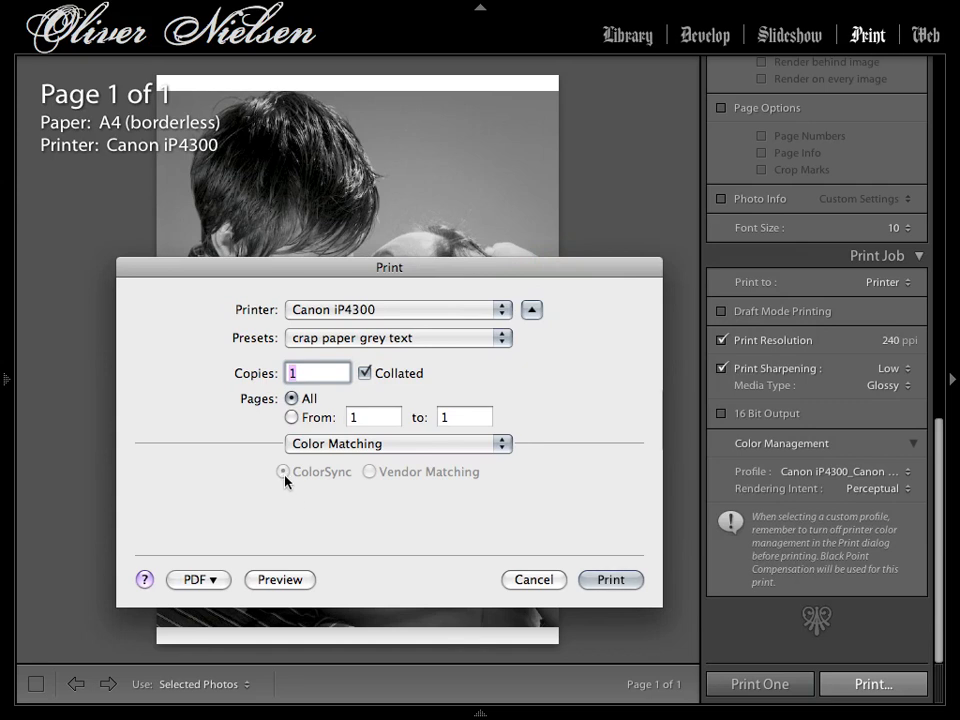
{"action": "left_click", "coordinate": [380, 474]}
{"action": "left_click", "coordinate": [533, 579]}
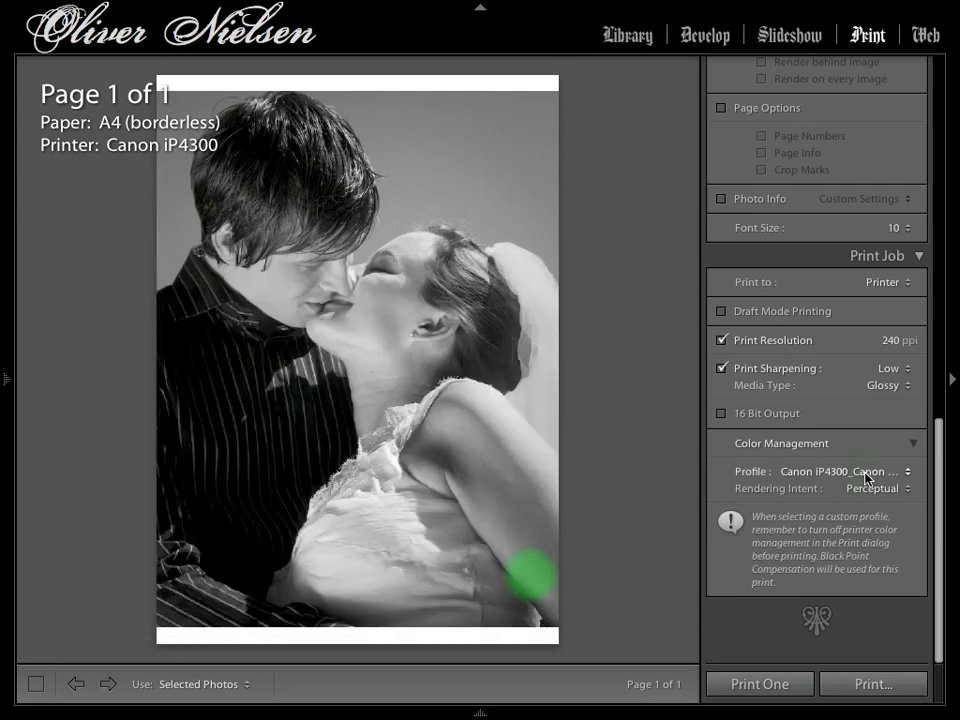
Step: With the Canon iP4300_Canon Photo Paper Pro.icc profile chosen, examine the photo print's color correction and color matching options, and cancel
{"action": "left_click", "coordinate": [865, 470]}
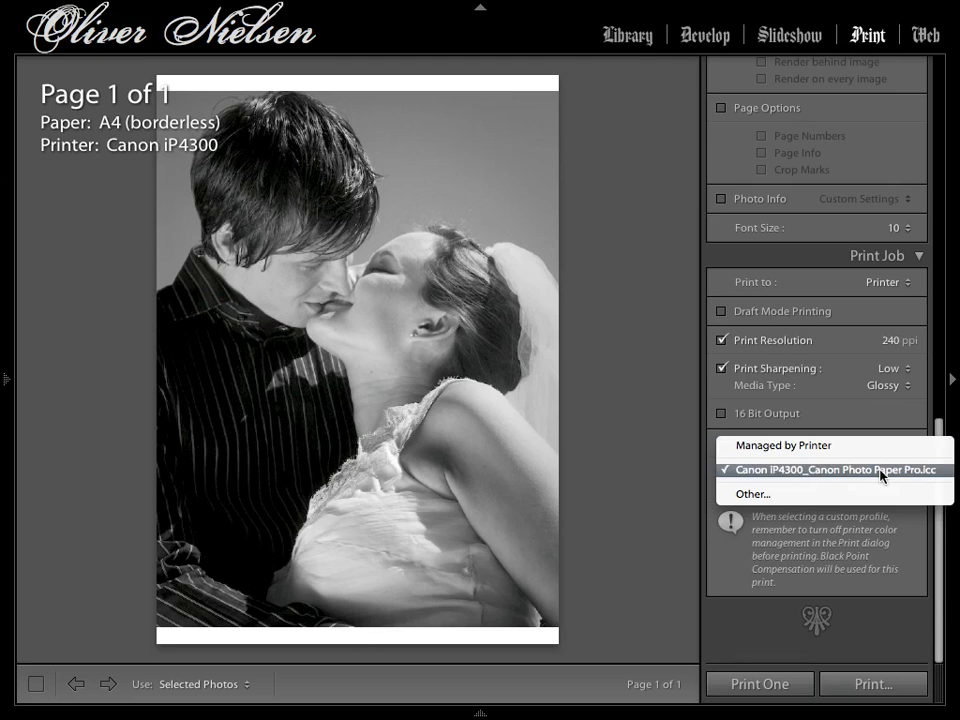
{"action": "left_click", "coordinate": [882, 470]}
{"action": "mouse_move", "coordinate": [853, 699]}
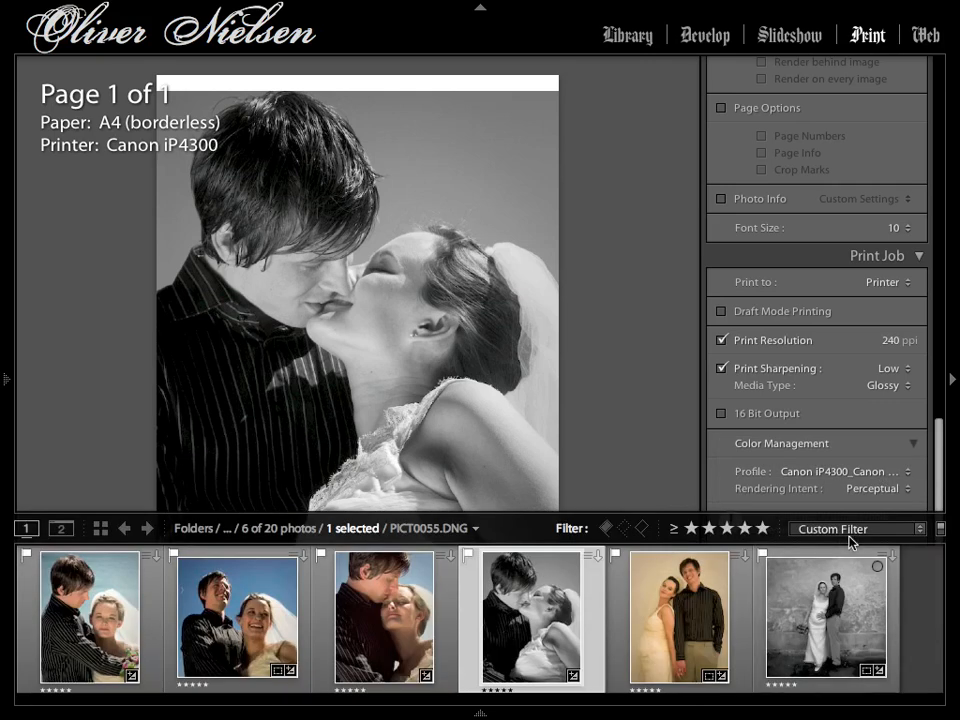
{"action": "left_click", "coordinate": [874, 685]}
{"action": "left_click_drag", "start_coordinate": [547, 264], "coordinate": [547, 285]}
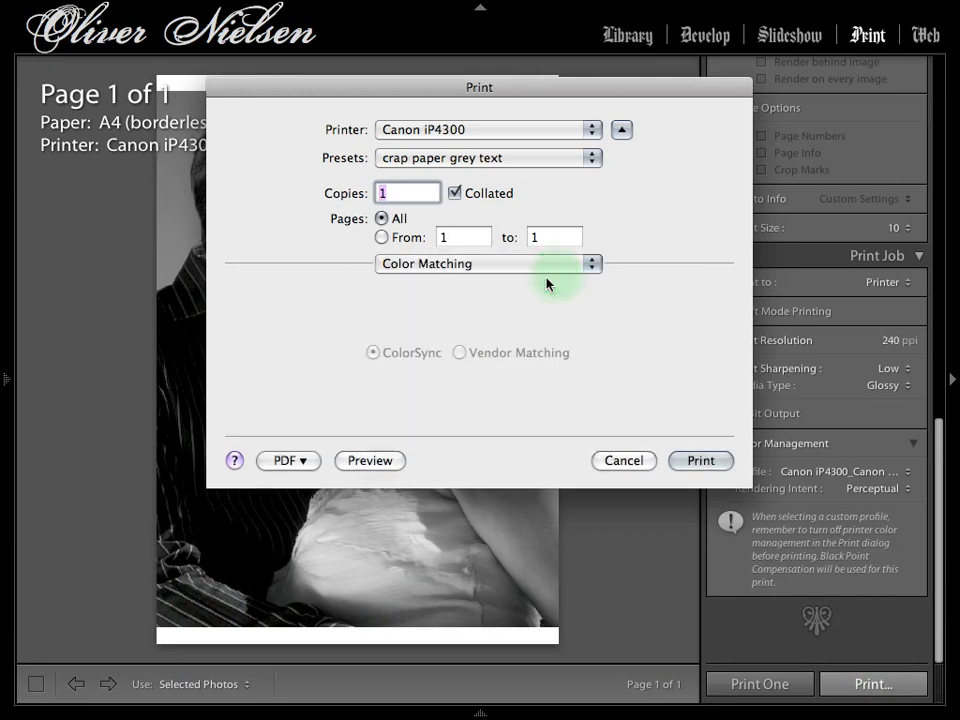
{"action": "left_click_drag", "start_coordinate": [494, 270], "coordinate": [484, 362]}
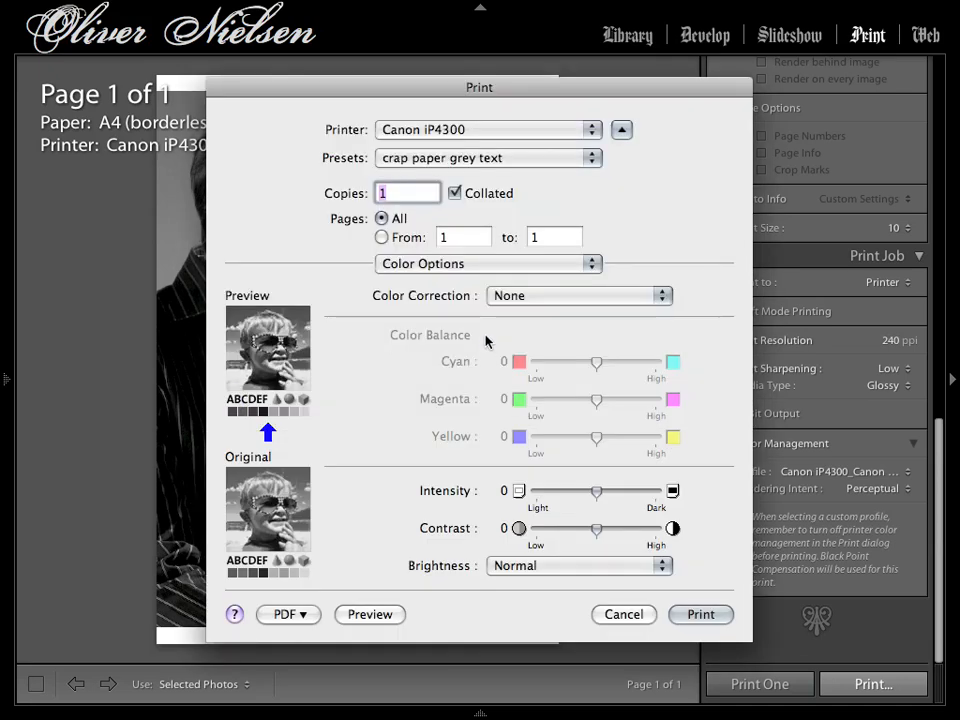
{"action": "left_click_drag", "start_coordinate": [514, 300], "coordinate": [575, 298]}
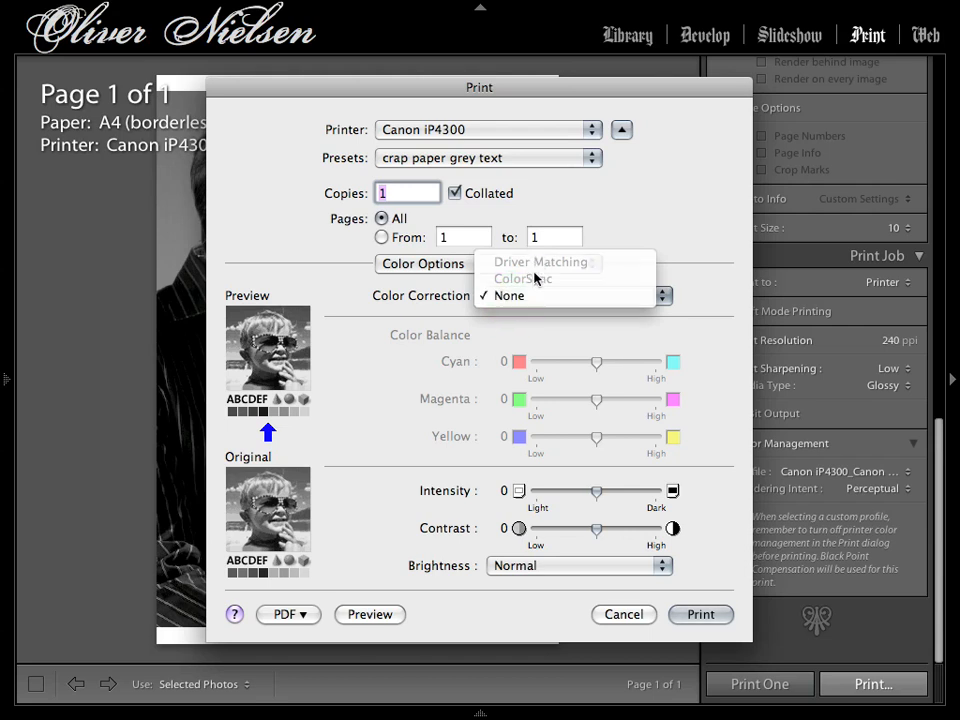
{"action": "left_click", "coordinate": [534, 271]}
{"action": "left_click_drag", "start_coordinate": [531, 272], "coordinate": [522, 179]}
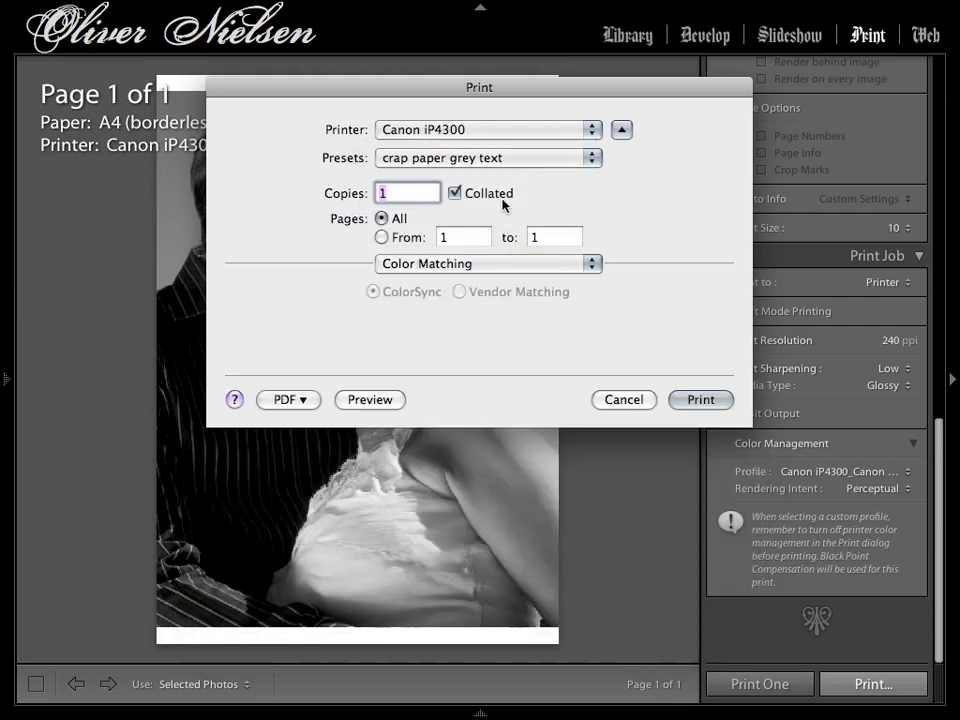
{"action": "left_click", "coordinate": [639, 399]}
Step: Switch back to ColorMunki Photo, reopen the 1st test chart's print settings, and set color matching to ColorSync
{"action": "key", "text": "super+Tab"}
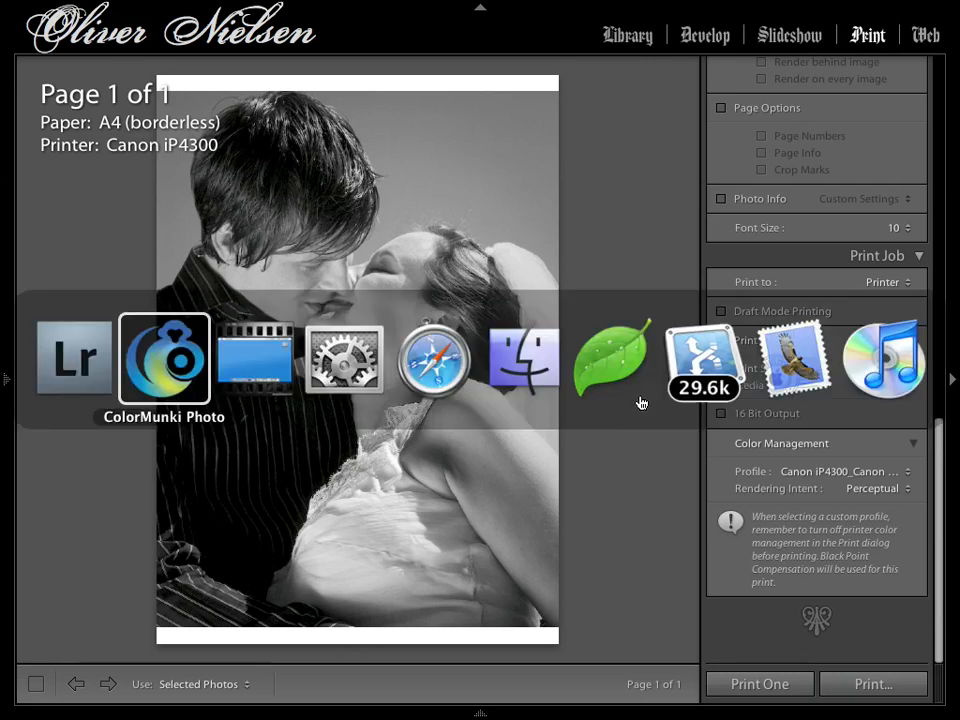
{"action": "left_click", "coordinate": [640, 399]}
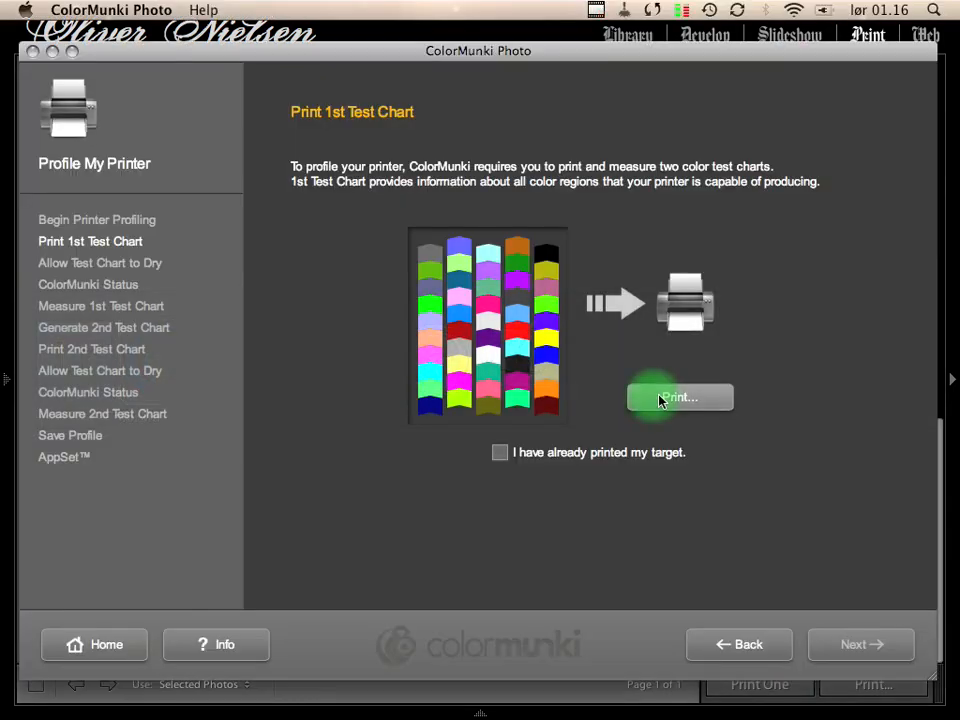
{"action": "left_click", "coordinate": [418, 516]}
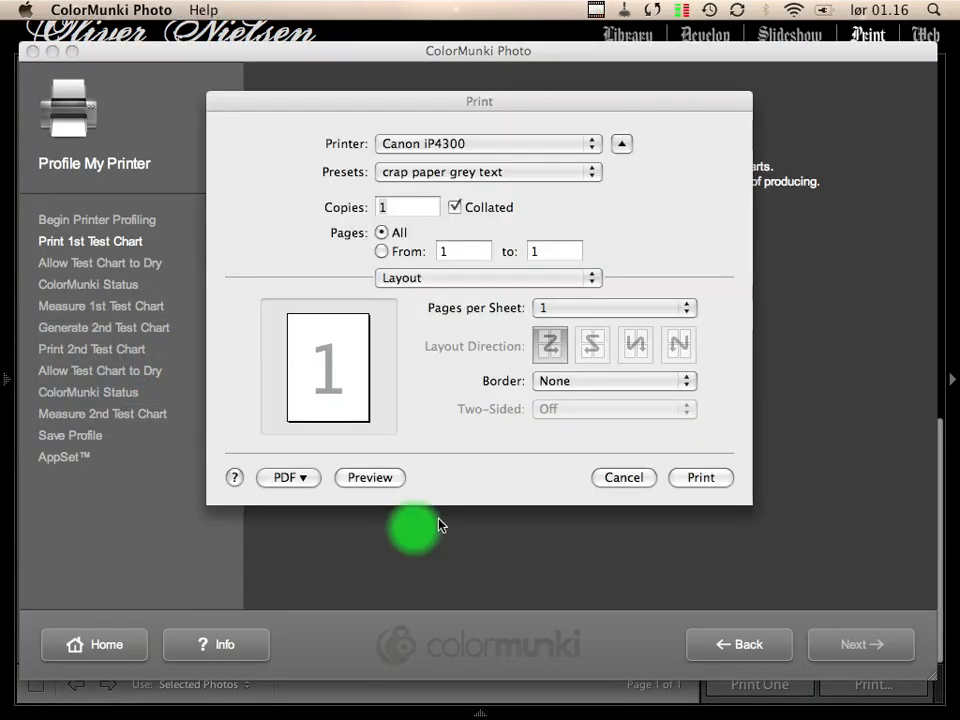
{"action": "left_click", "coordinate": [524, 282]}
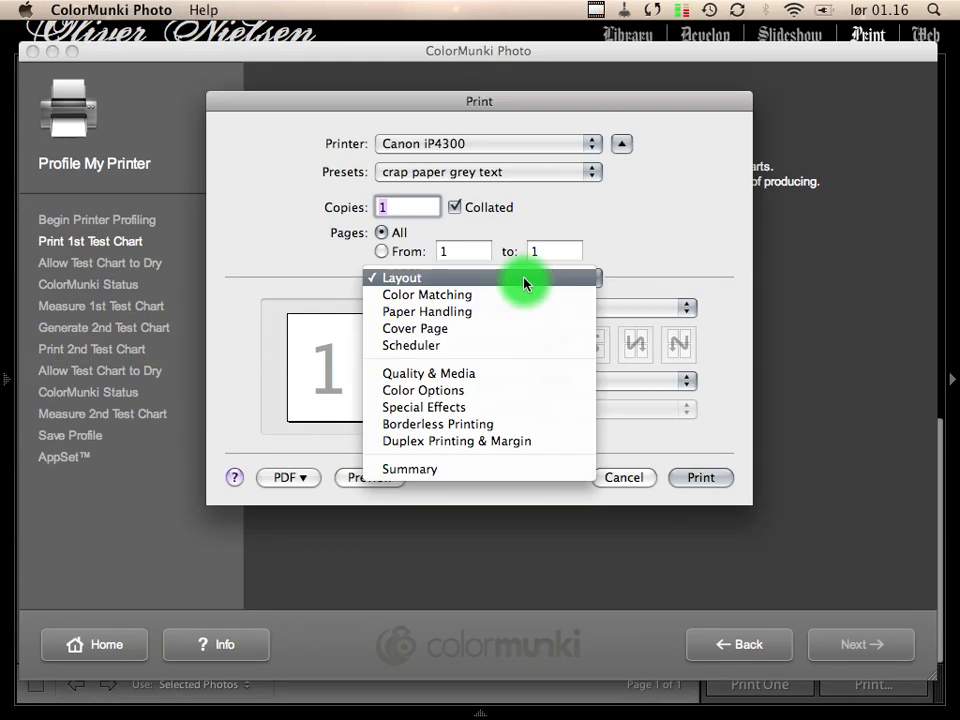
{"action": "left_click", "coordinate": [524, 295]}
{"action": "left_click", "coordinate": [374, 306]}
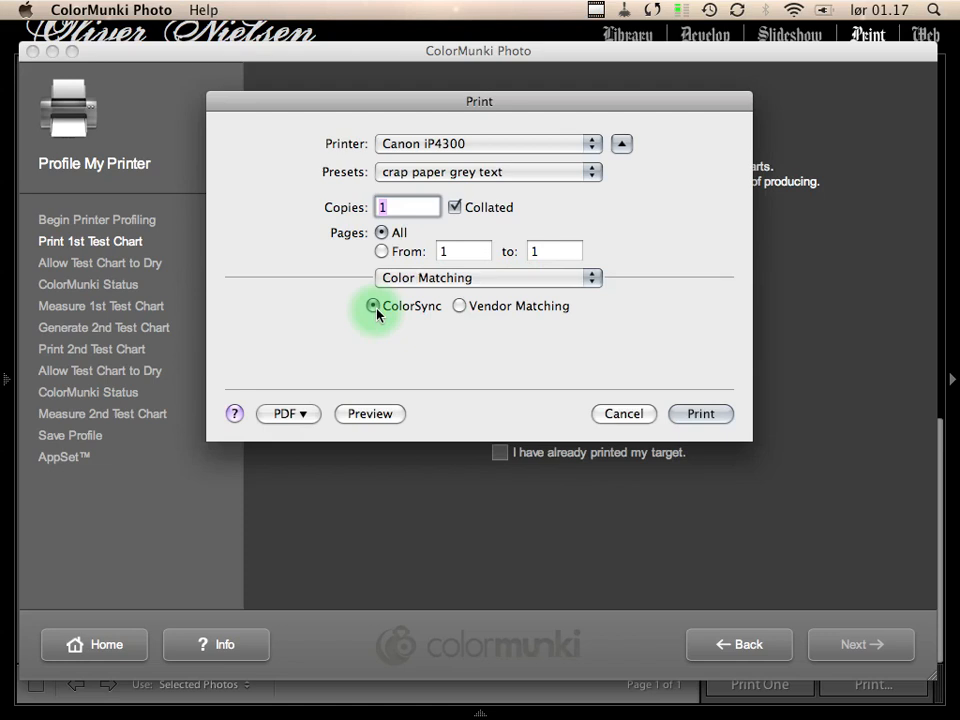
Step: Examine the test chart's color correction setting and return to its color matching options
{"action": "left_click", "coordinate": [424, 284]}
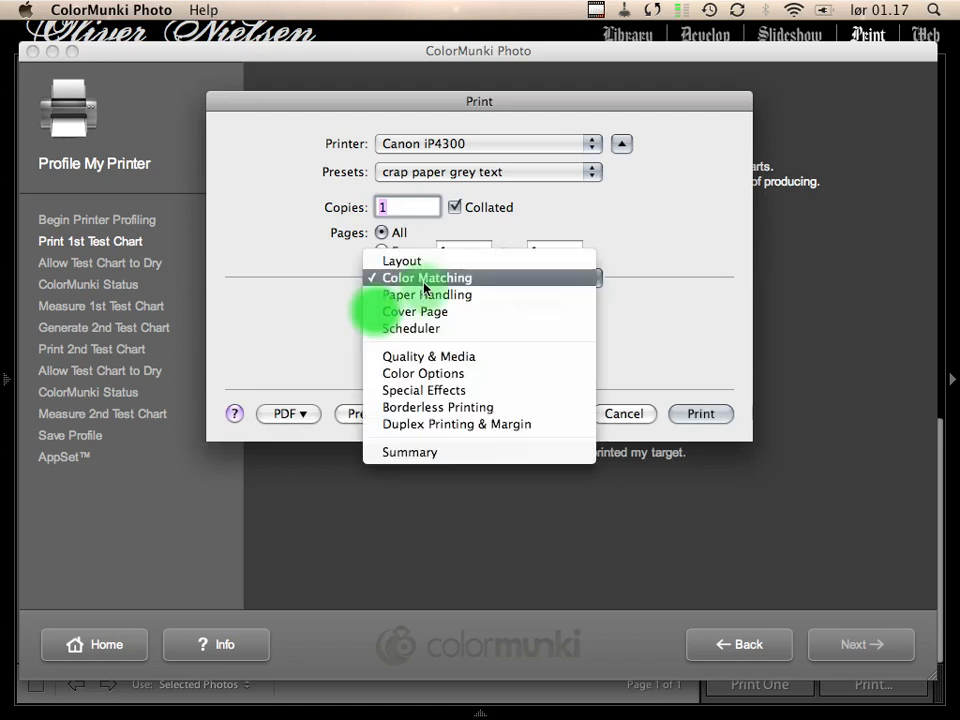
{"action": "left_click", "coordinate": [431, 374]}
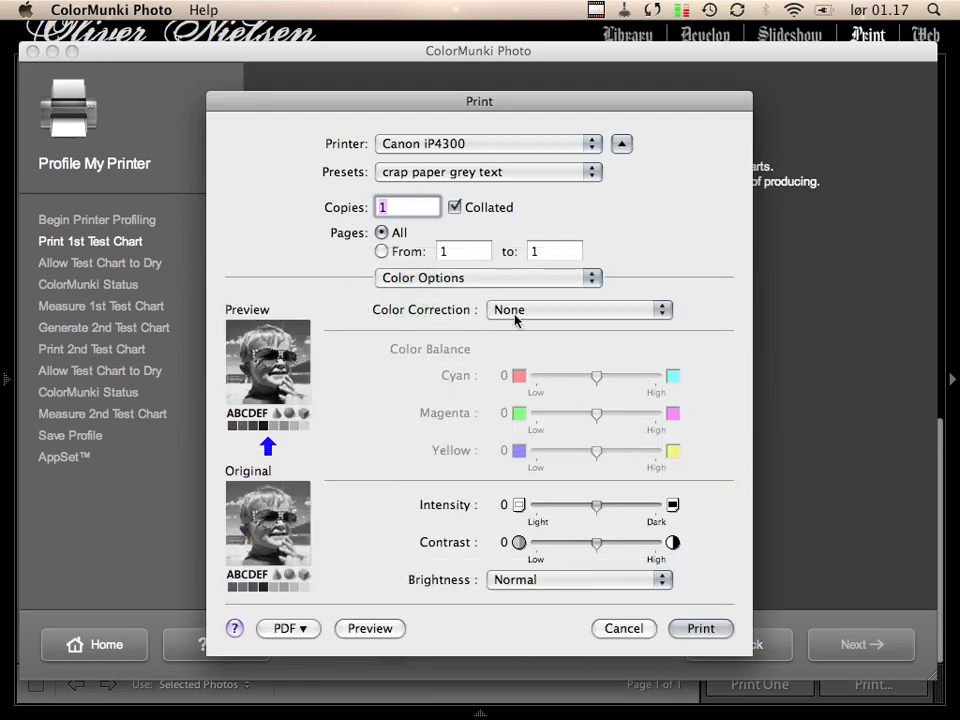
{"action": "left_click", "coordinate": [494, 283]}
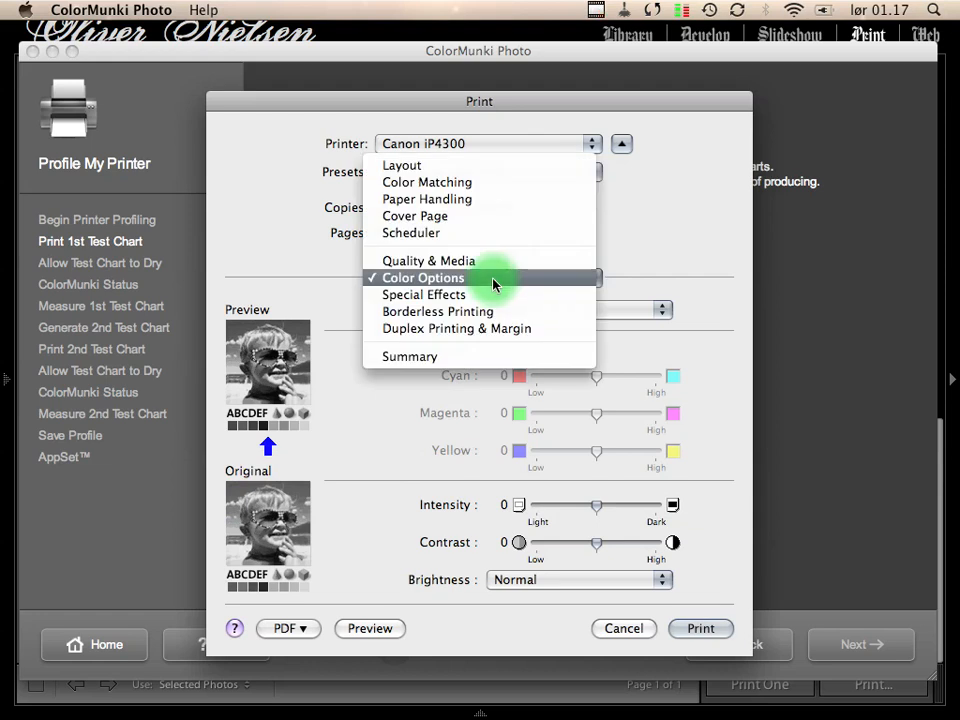
{"action": "left_click", "coordinate": [503, 184]}
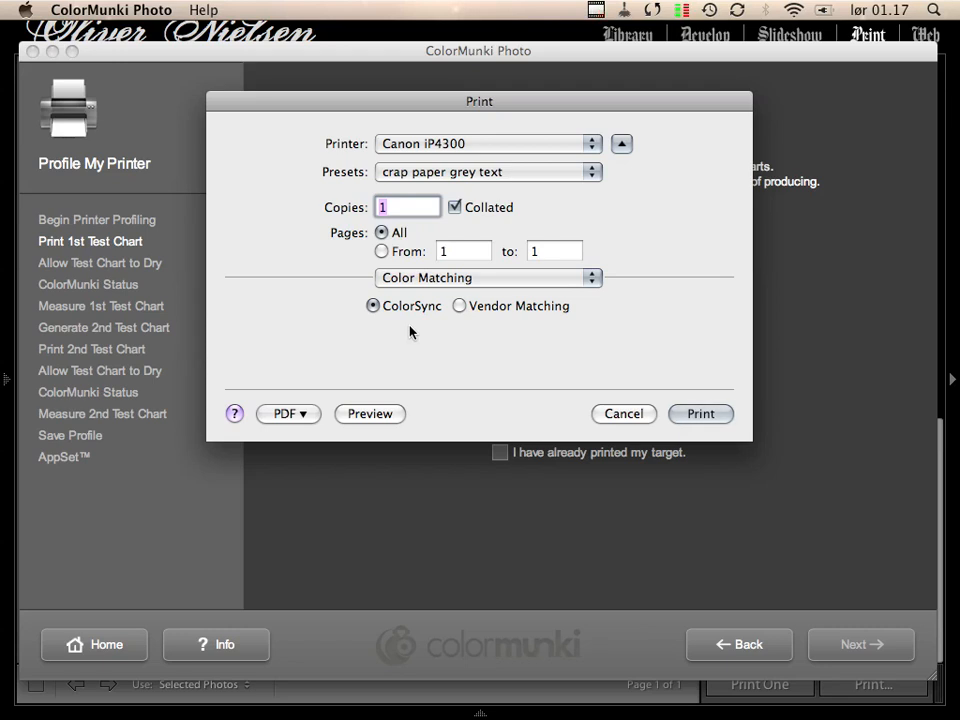
Step: Set the test chart's color matching to Vendor Matching and color correction to None, and review the settings summary
{"action": "left_click", "coordinate": [459, 307]}
{"action": "left_click", "coordinate": [466, 277]}
{"action": "left_click", "coordinate": [463, 374]}
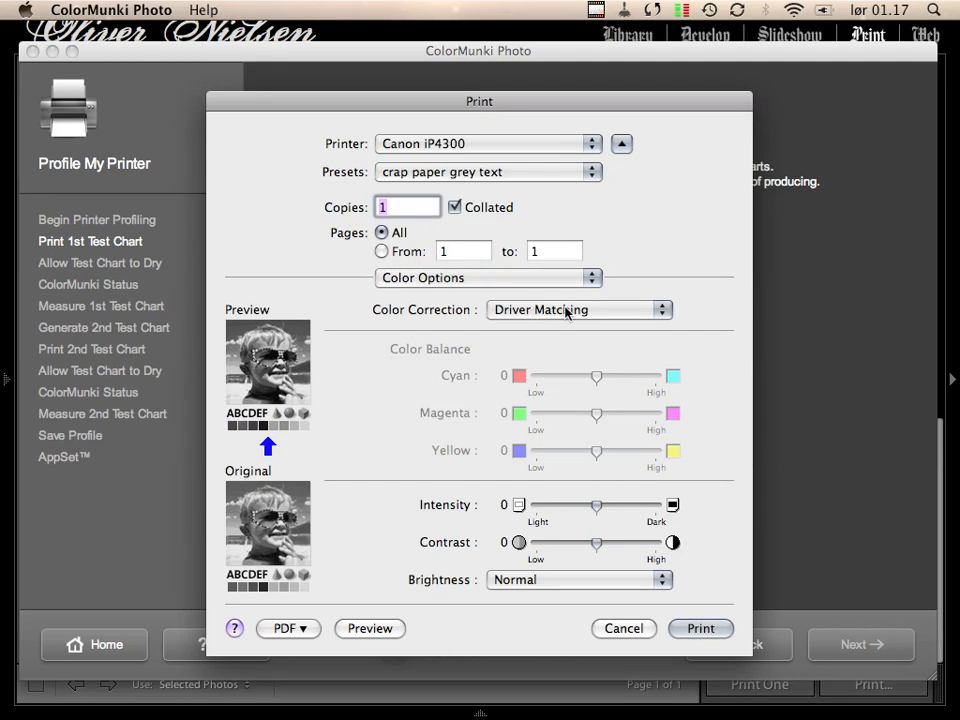
{"action": "left_click_drag", "start_coordinate": [566, 313], "coordinate": [566, 352]}
{"action": "left_click_drag", "start_coordinate": [506, 282], "coordinate": [493, 366]}
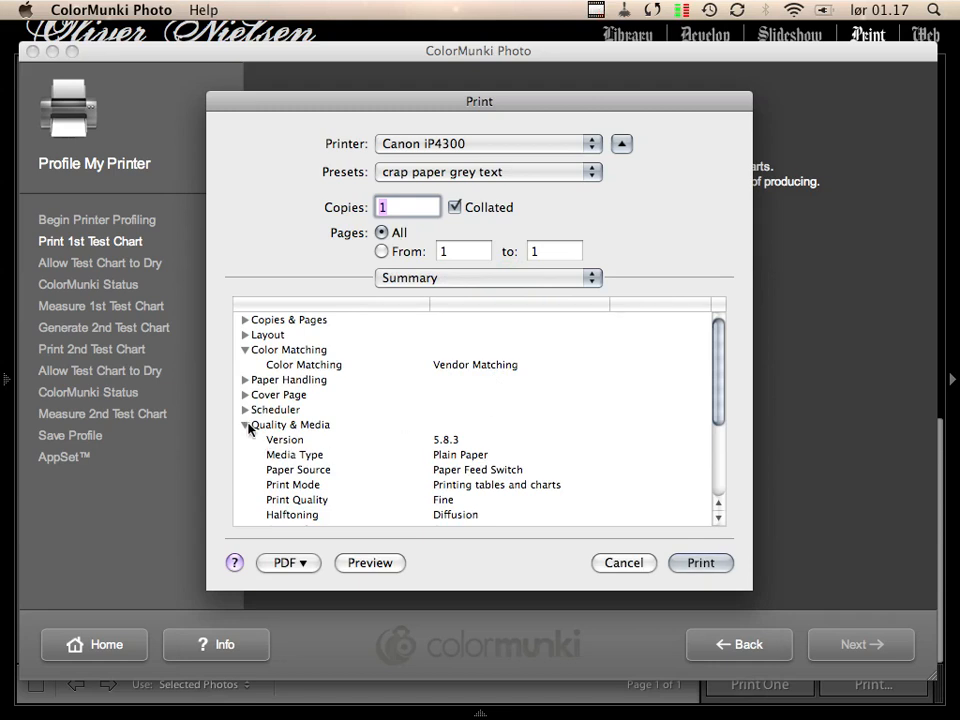
{"action": "scroll", "coordinate": [297, 462], "scroll_direction": "down", "scroll_amount": 5}
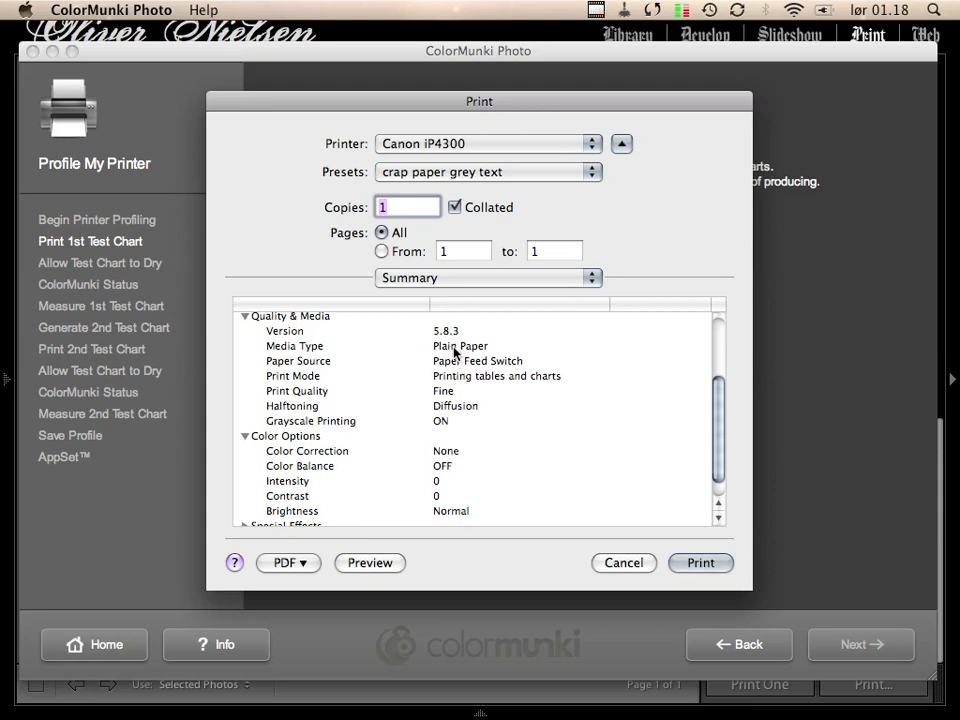
Step: Set the media type to Photo Paper Pro and the print mode to Detailed Setting with print quality at its finest level
{"action": "left_click", "coordinate": [428, 278]}
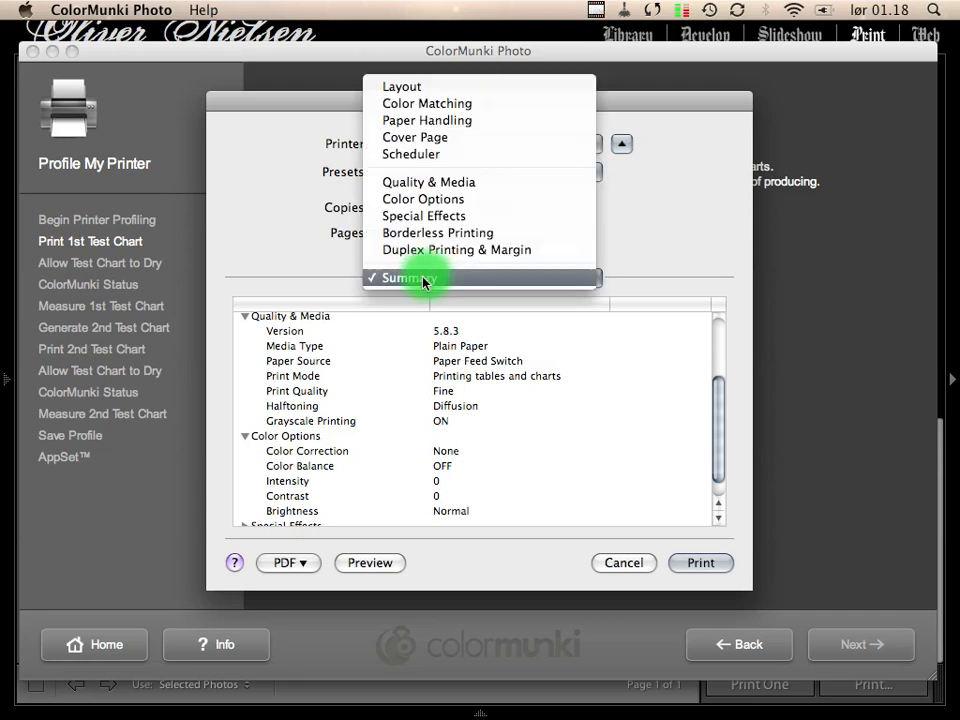
{"action": "left_click", "coordinate": [417, 188]}
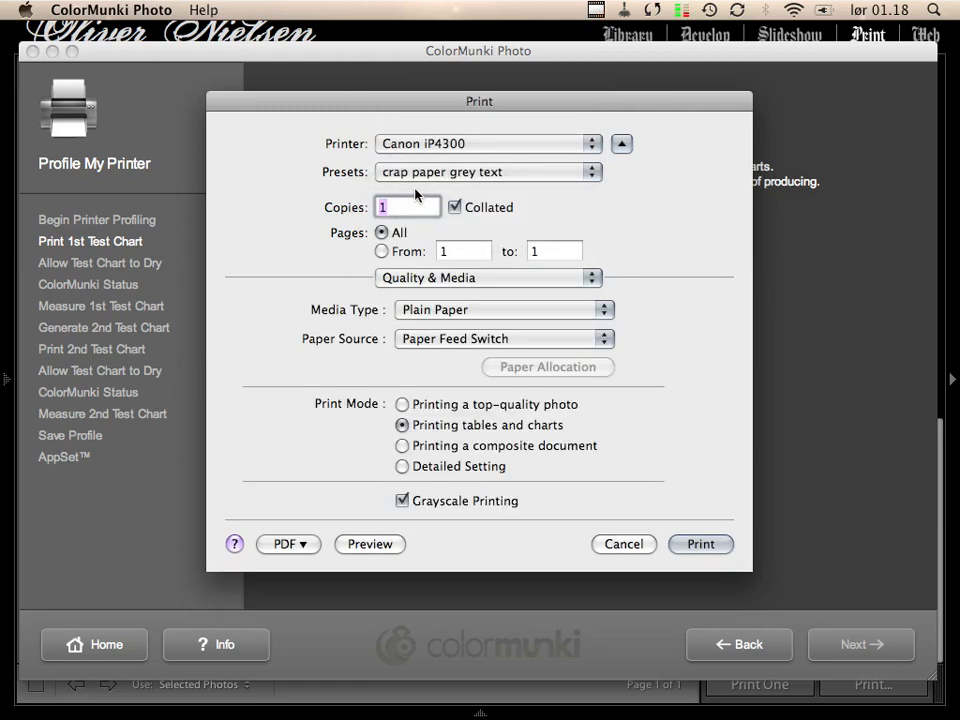
{"action": "left_click", "coordinate": [483, 312]}
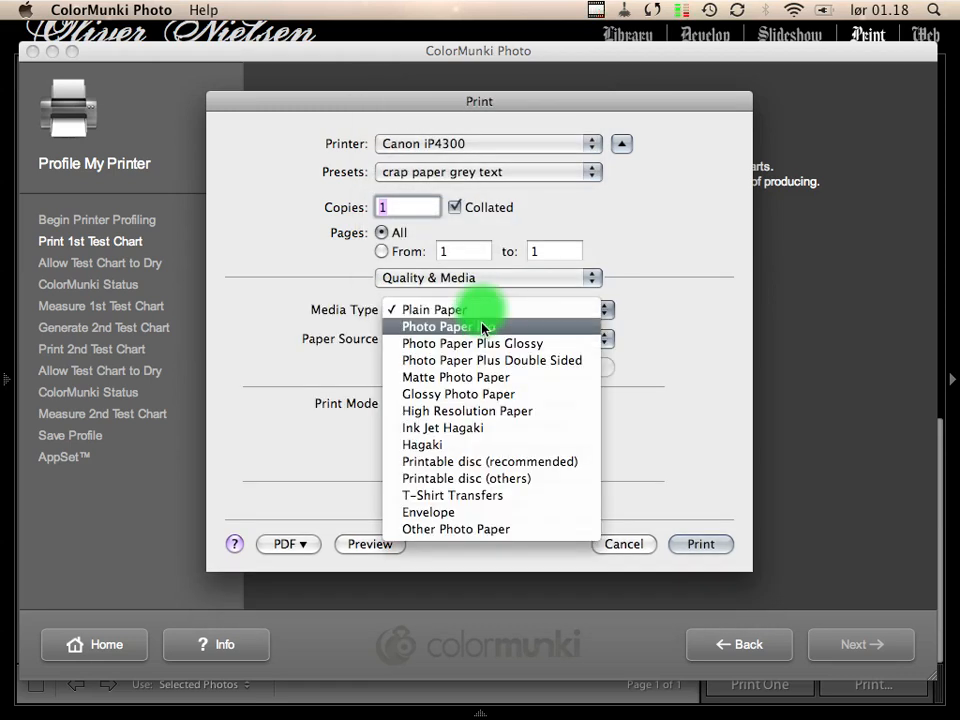
{"action": "left_click", "coordinate": [497, 331]}
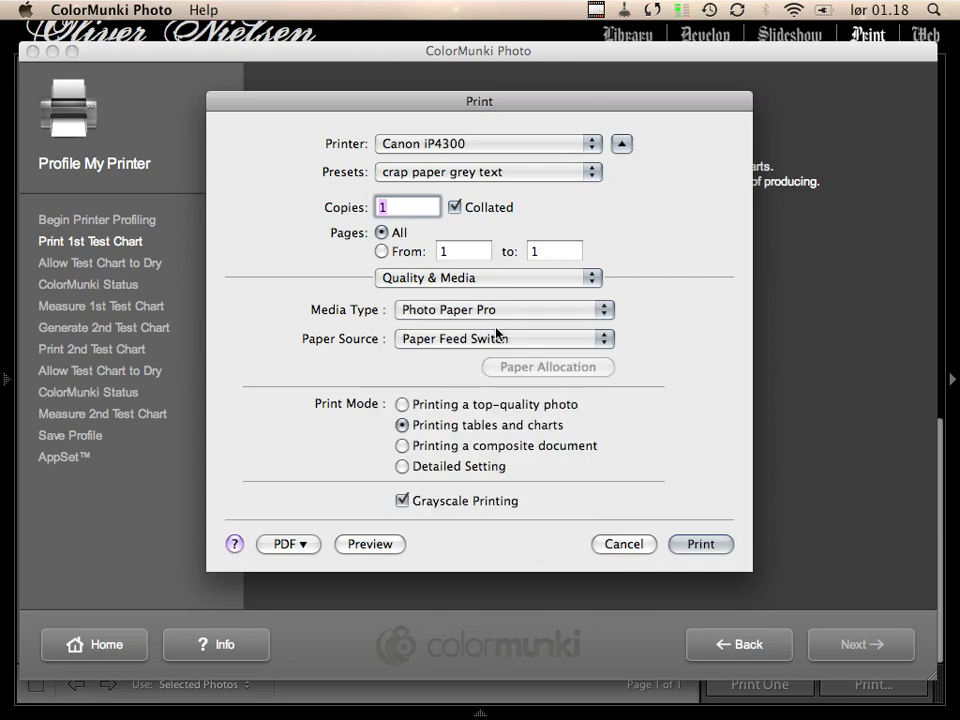
{"action": "left_click", "coordinate": [402, 468]}
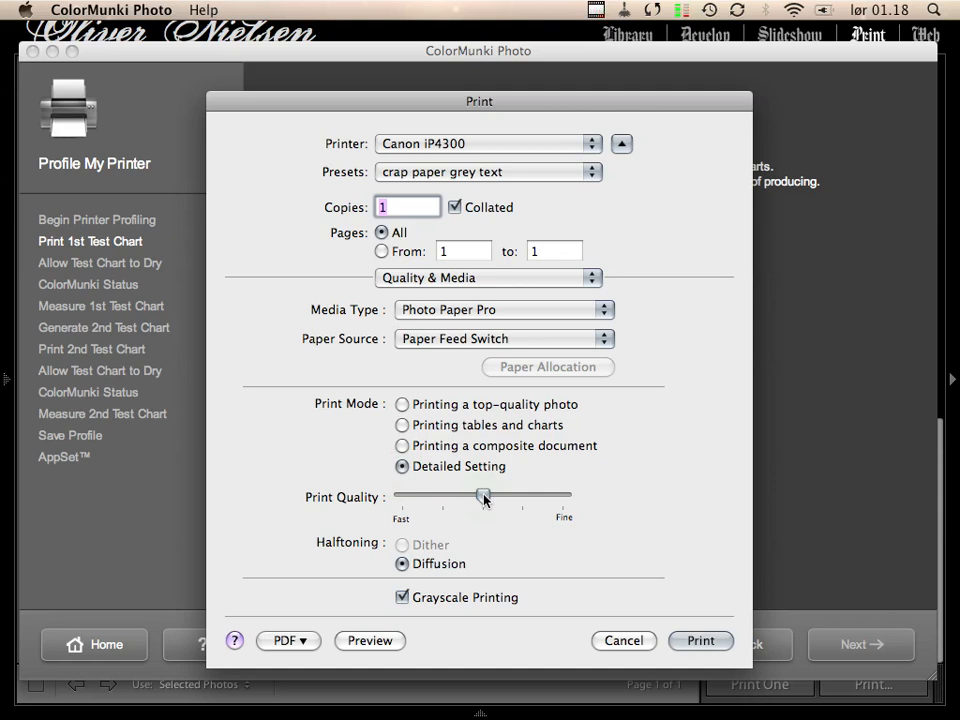
{"action": "left_click_drag", "start_coordinate": [483, 497], "coordinate": [587, 501]}
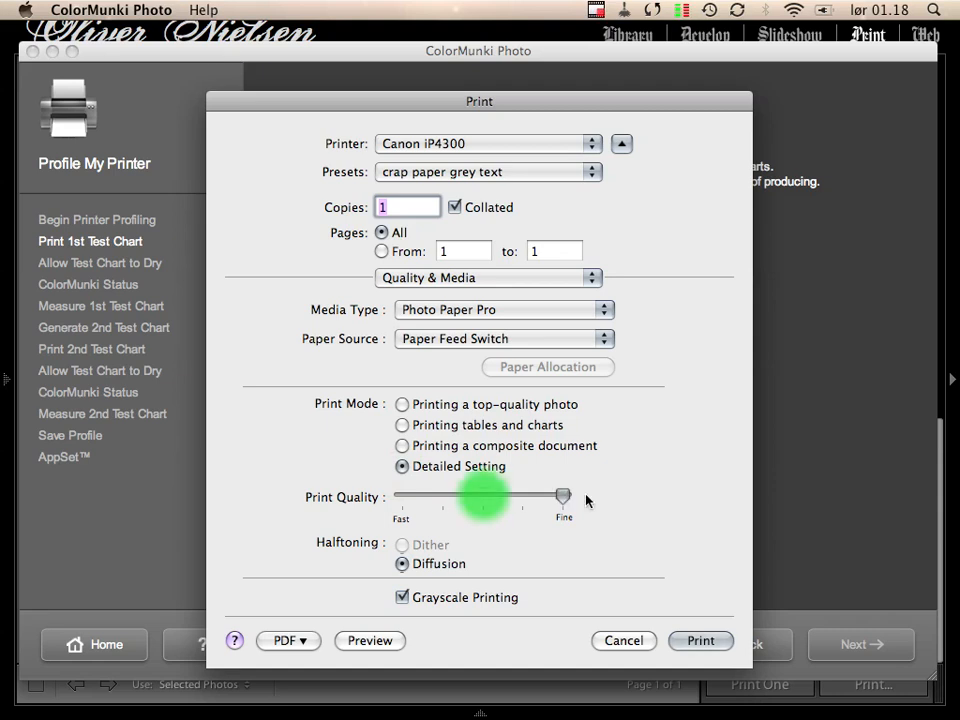
{"action": "left_click", "coordinate": [405, 494]}
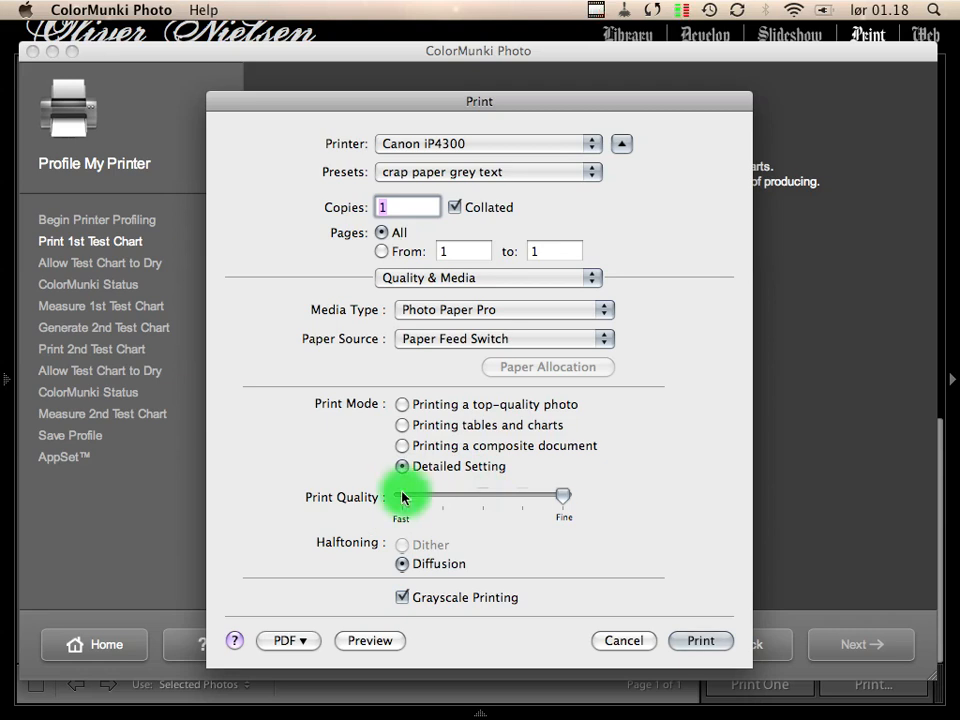
{"action": "left_click", "coordinate": [563, 495]}
{"action": "left_click", "coordinate": [566, 496]}
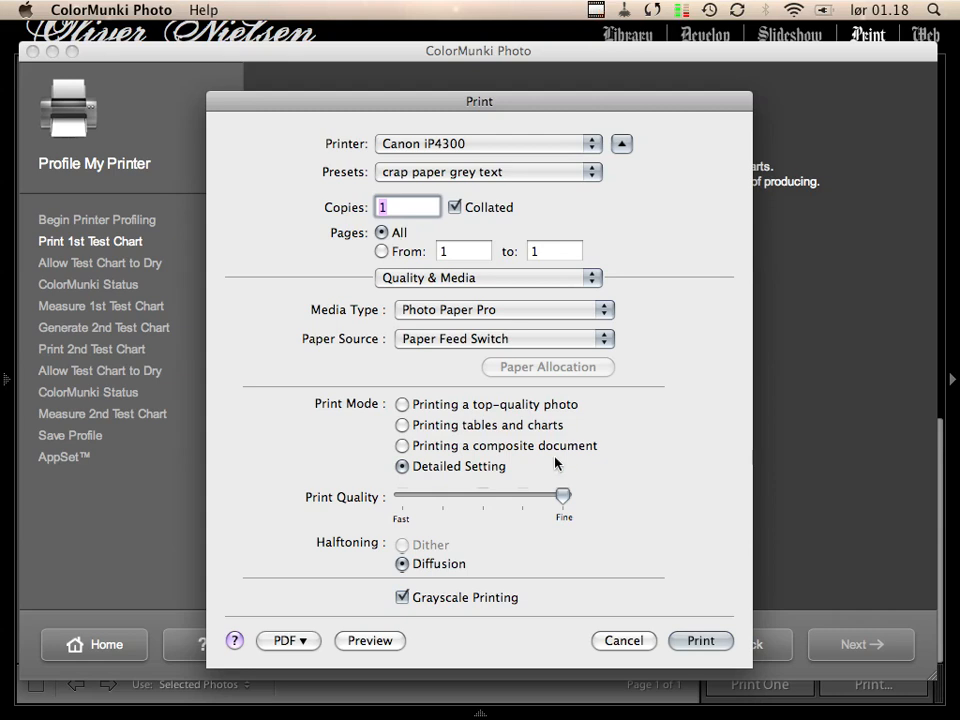
Step: Try Other Photo Paper and Glossy Photo Paper as the media type, testing how far the print quality can be raised for each
{"action": "left_click", "coordinate": [522, 309]}
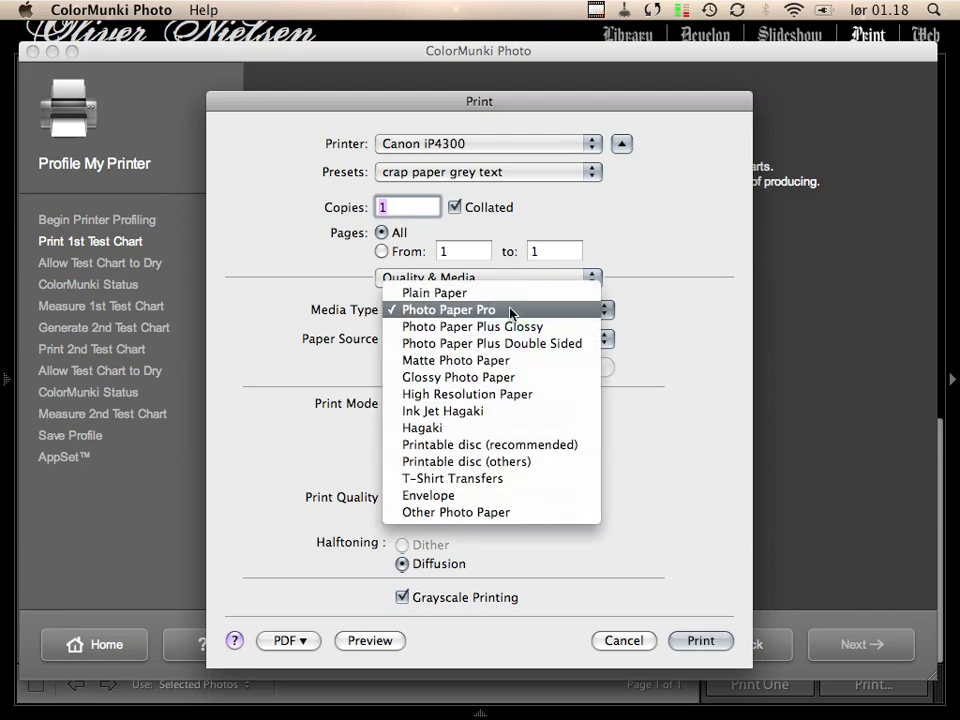
{"action": "left_click", "coordinate": [422, 512]}
{"action": "left_click", "coordinate": [482, 496]}
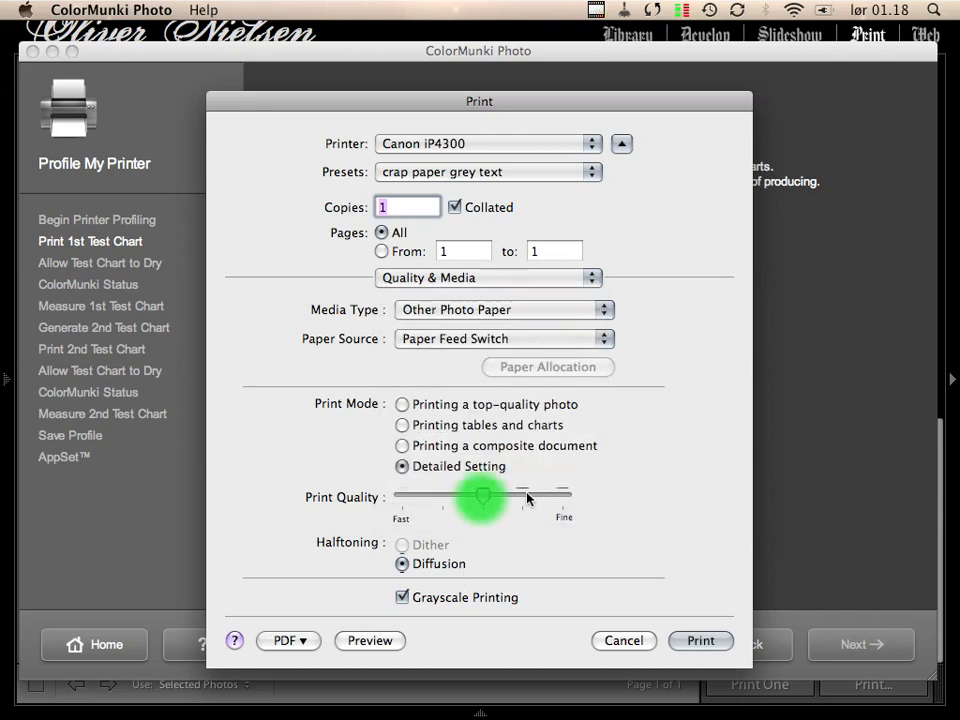
{"action": "left_click", "coordinate": [493, 310]}
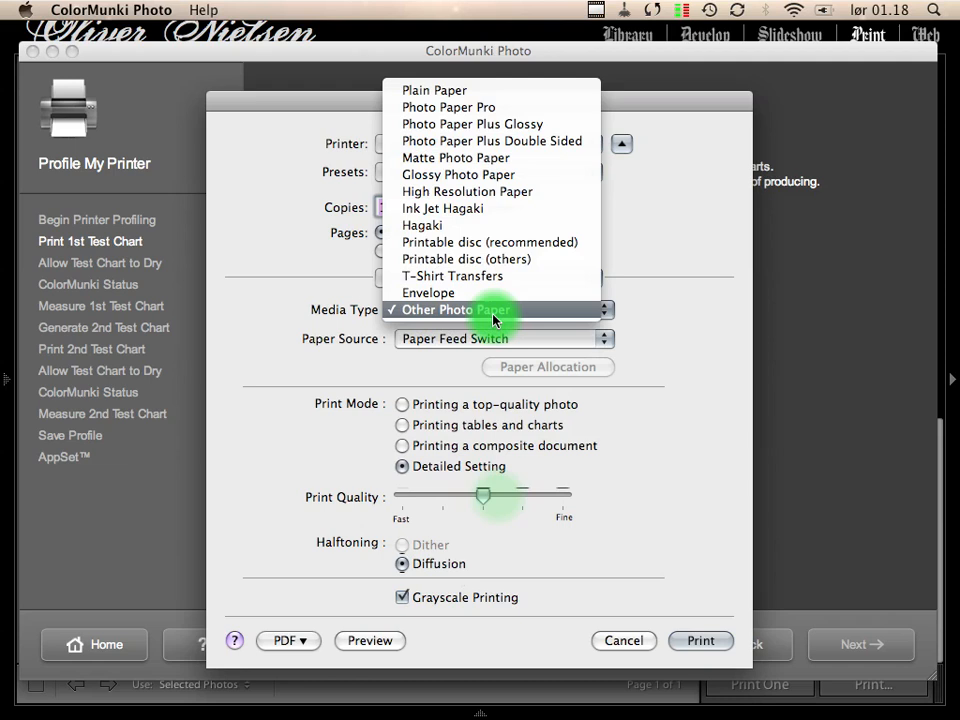
{"action": "left_click", "coordinate": [458, 175]}
{"action": "left_click", "coordinate": [482, 500]}
{"action": "left_click_drag", "start_coordinate": [482, 507], "coordinate": [600, 506]}
{"action": "left_click", "coordinate": [587, 497]}
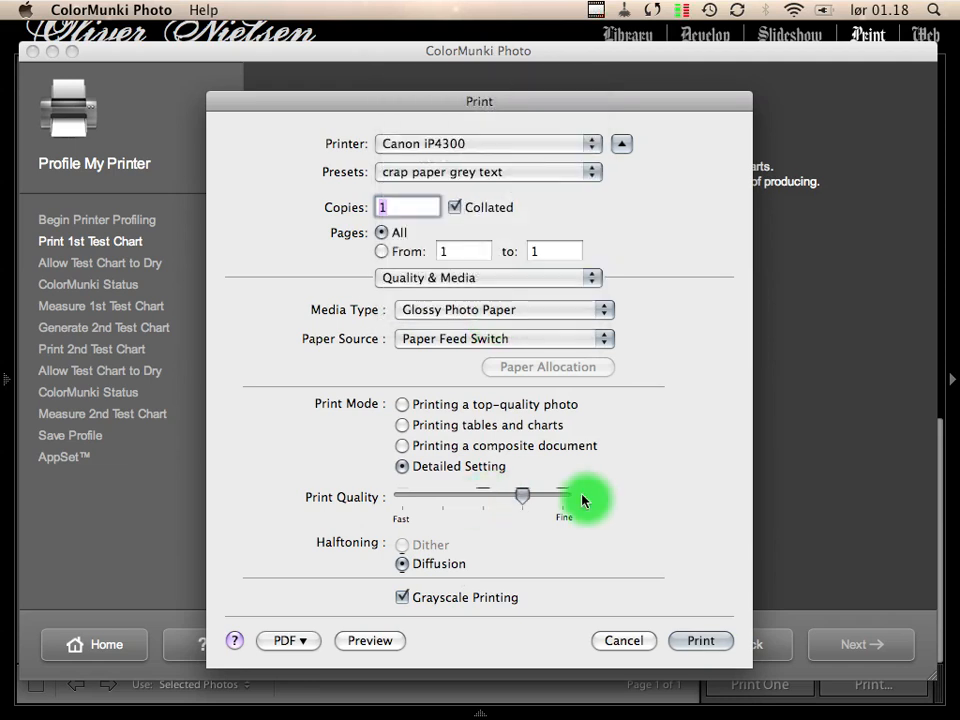
Step: Set the media type back to Photo Paper Pro with the finest print quality, and look over the available media types
{"action": "left_click", "coordinate": [484, 312]}
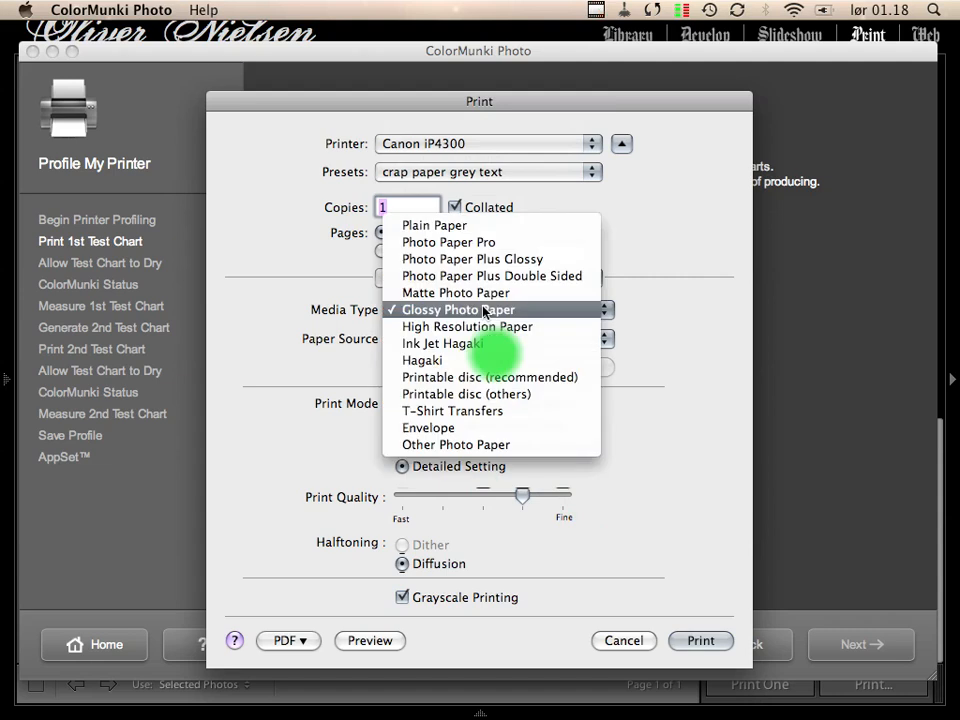
{"action": "left_click", "coordinate": [484, 243]}
{"action": "left_click_drag", "start_coordinate": [521, 500], "coordinate": [612, 510]}
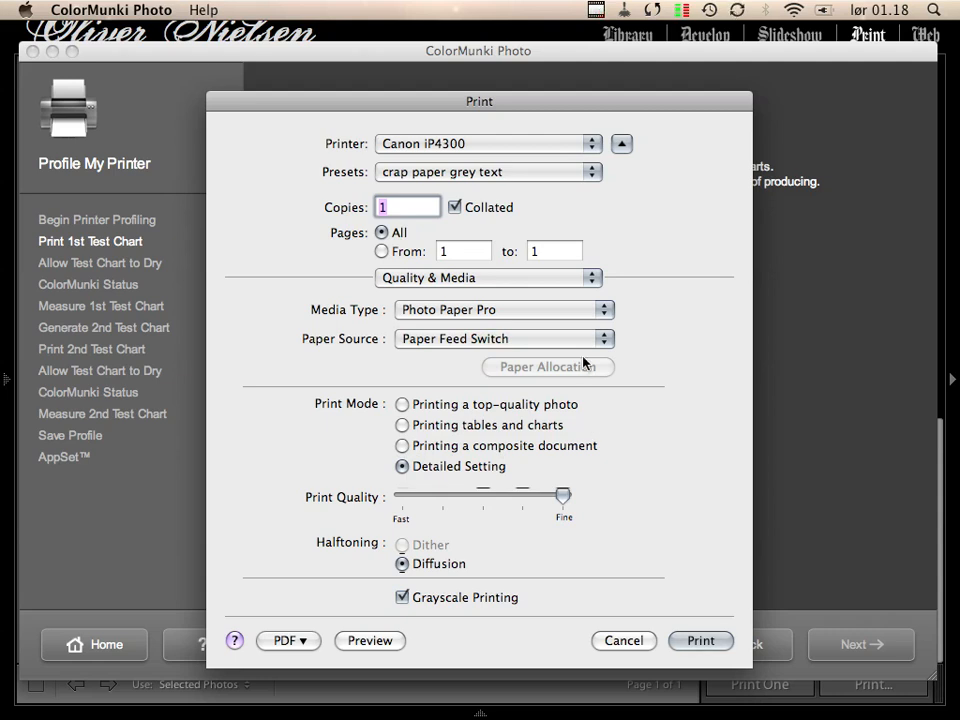
{"action": "left_click", "coordinate": [557, 308]}
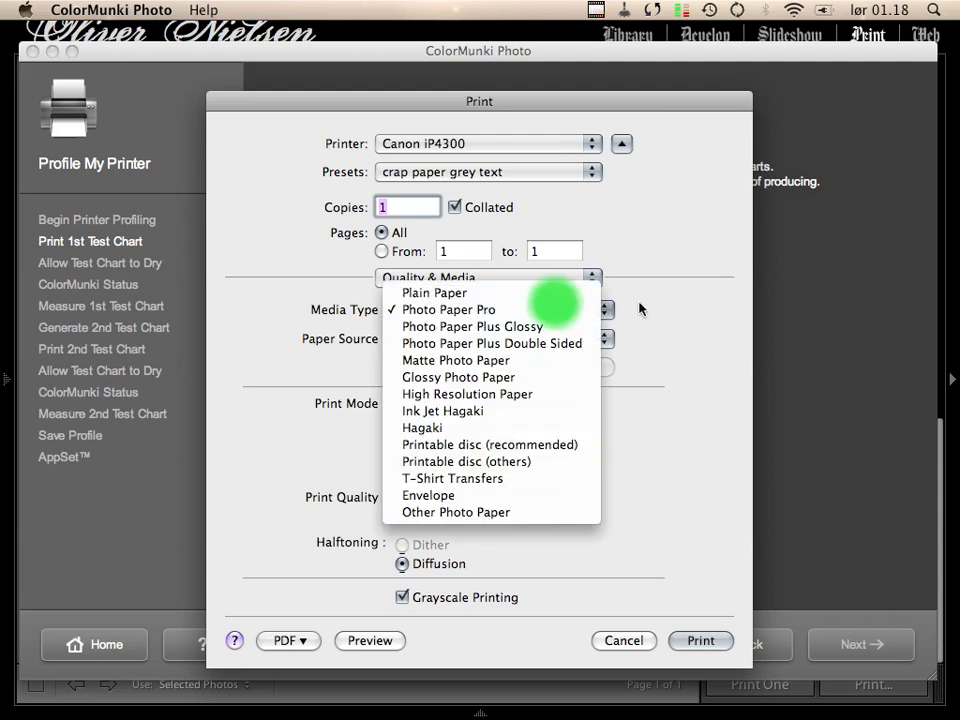
{"action": "left_click", "coordinate": [557, 308]}
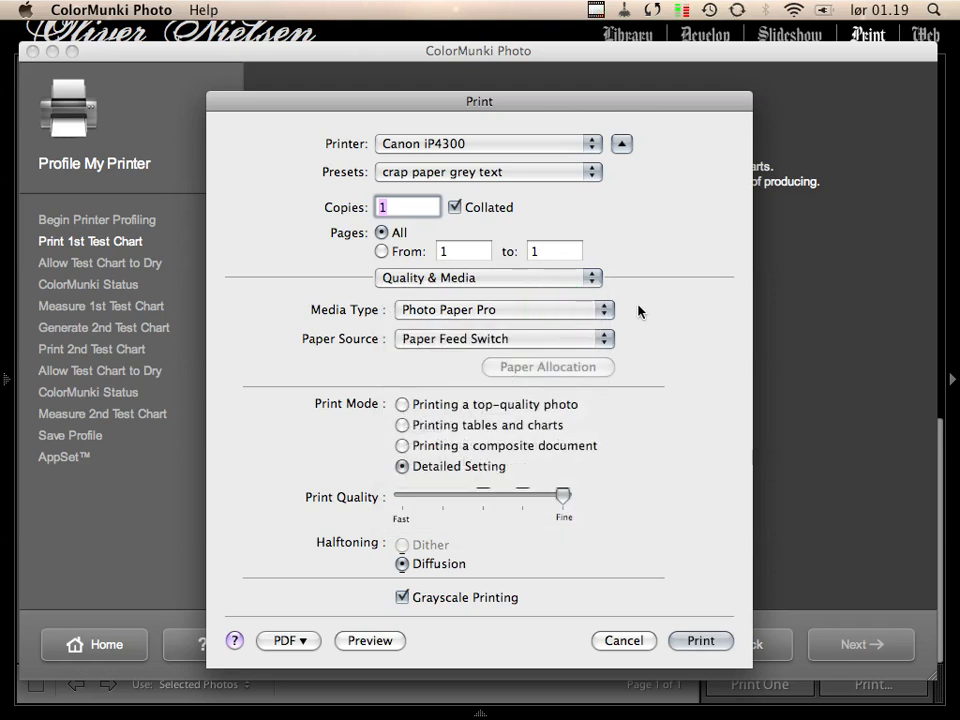
Step: In the color options, set the brightness to Light and the intensity to -16
{"action": "left_click", "coordinate": [540, 278]}
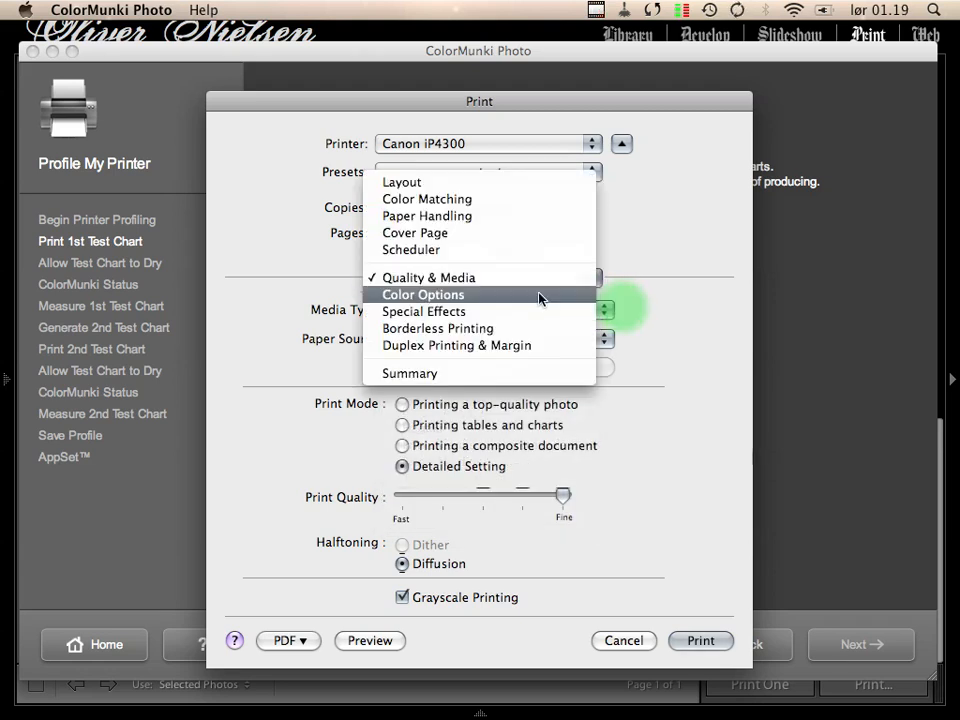
{"action": "left_click", "coordinate": [540, 295]}
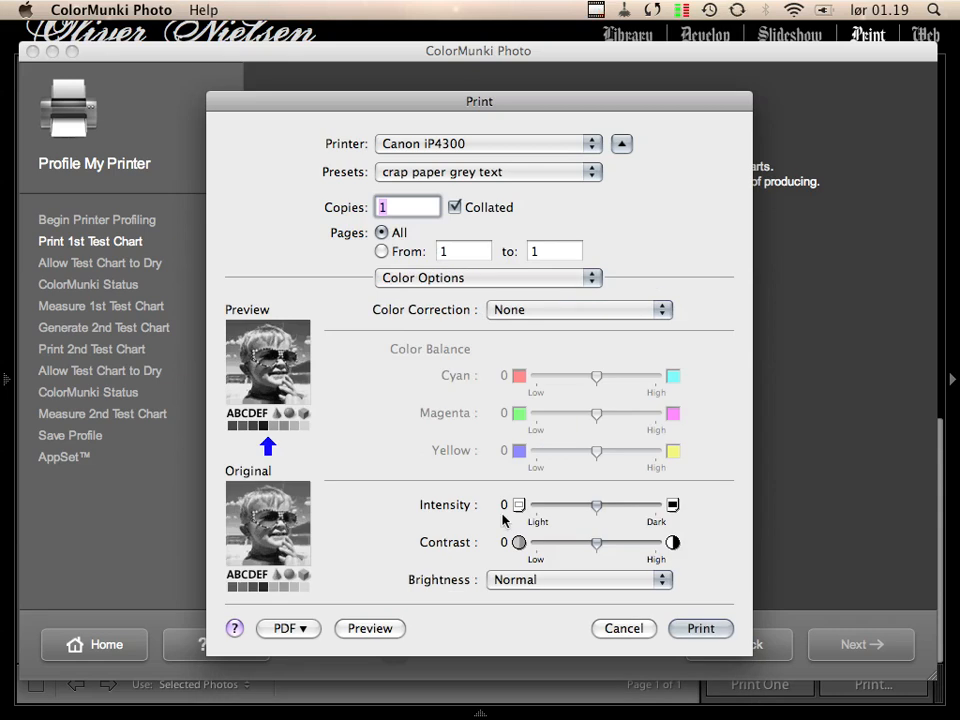
{"action": "left_click", "coordinate": [533, 579]}
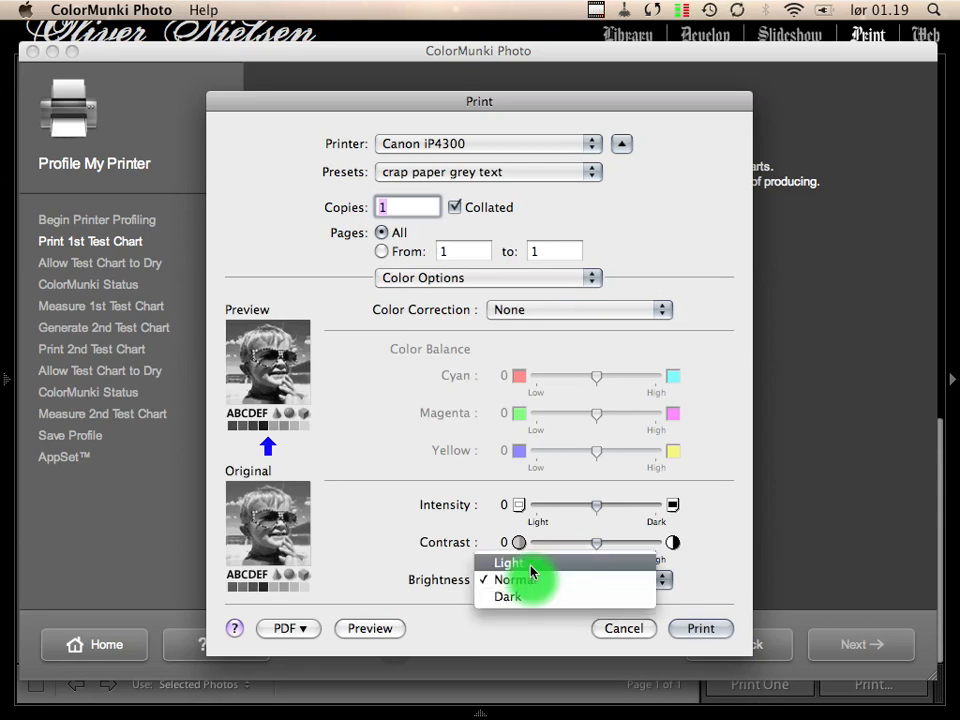
{"action": "left_click", "coordinate": [530, 566]}
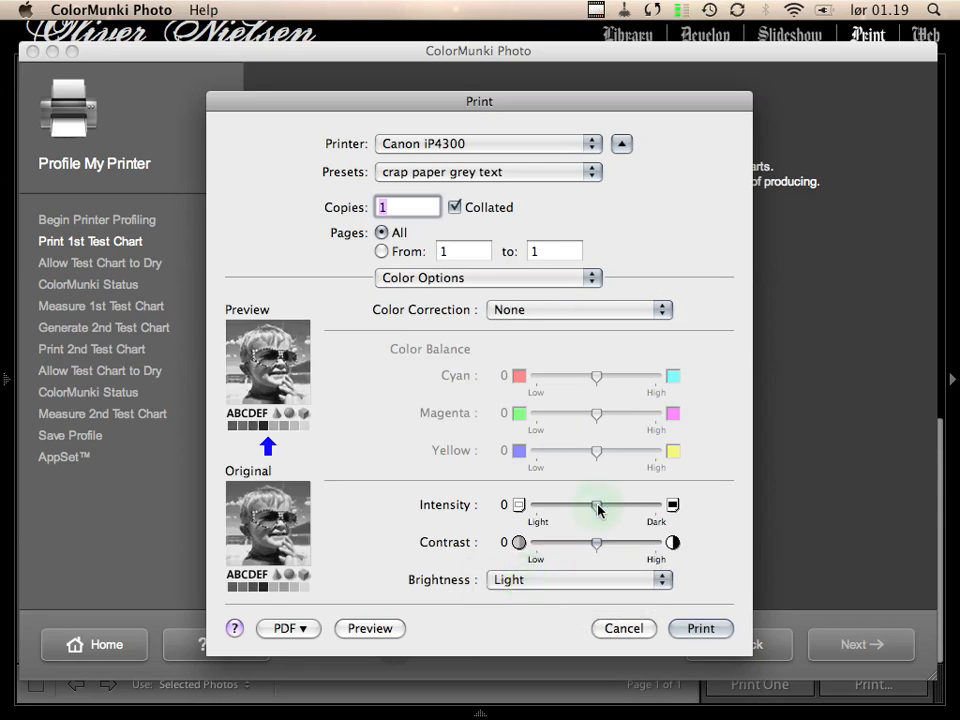
{"action": "left_click_drag", "start_coordinate": [598, 510], "coordinate": [577, 507]}
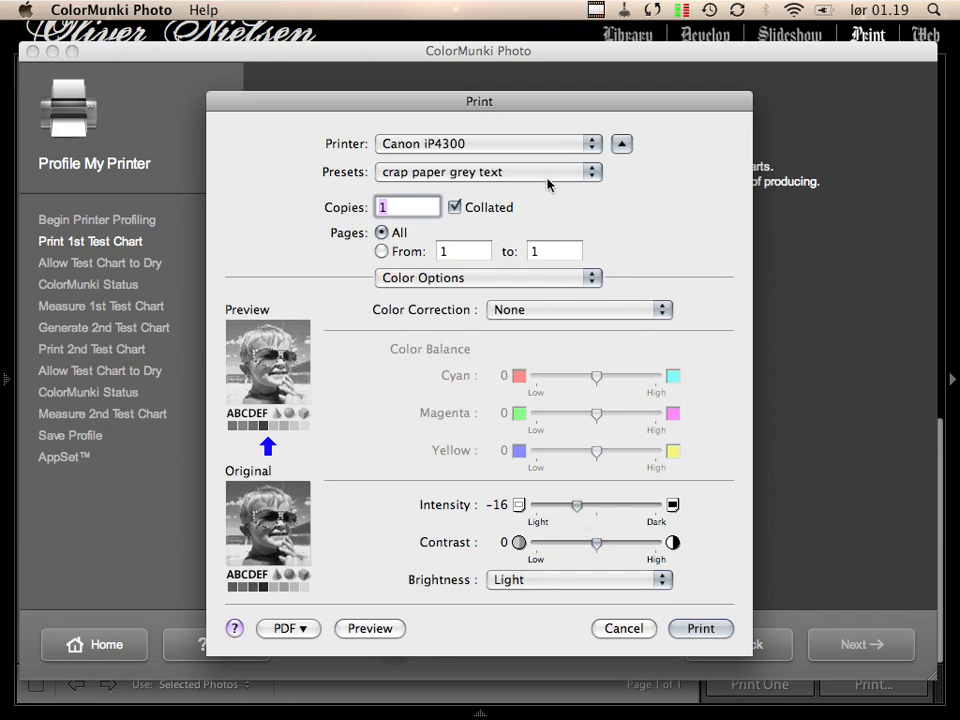
{"action": "left_click_drag", "start_coordinate": [529, 104], "coordinate": [567, 107]}
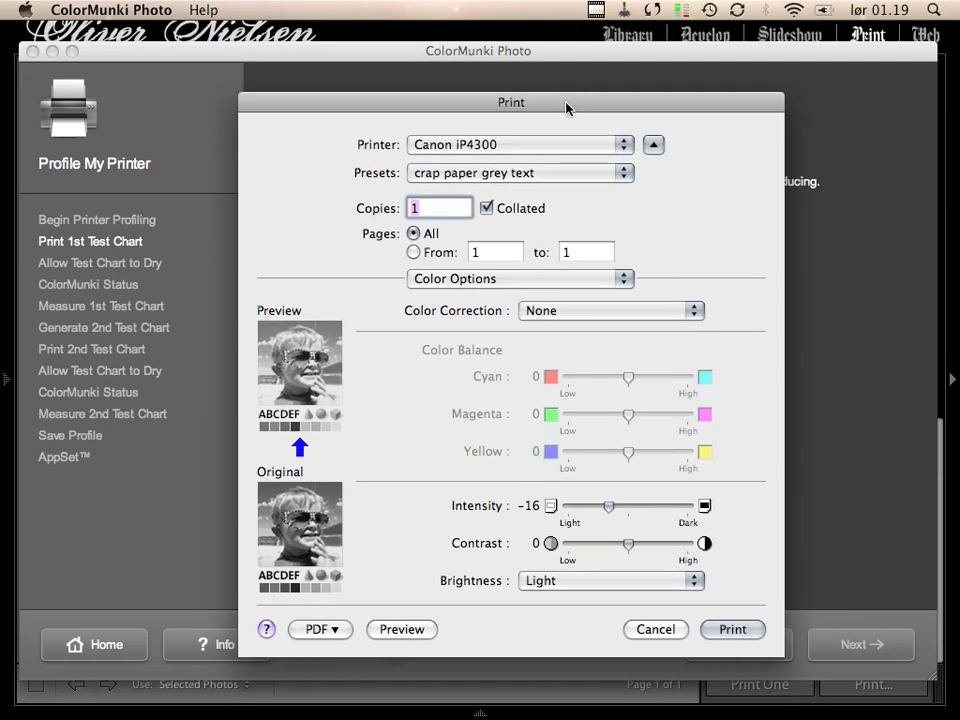
Step: Review the summary of color matching, quality and media, and color option settings, and cancel the test chart print
{"action": "left_click", "coordinate": [537, 279]}
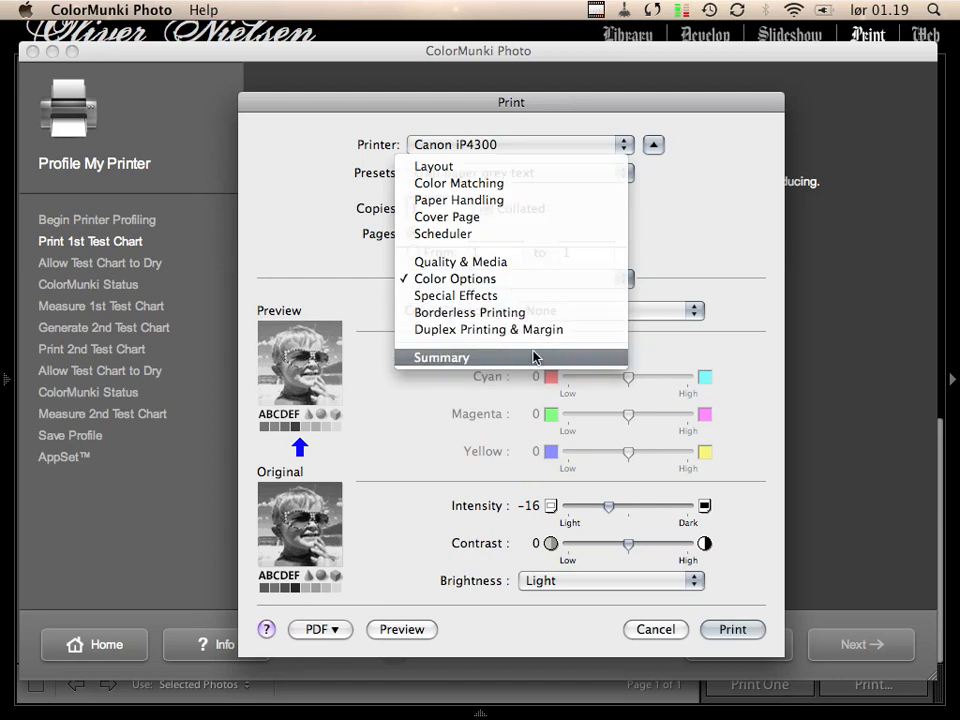
{"action": "left_click", "coordinate": [441, 357]}
{"action": "scroll", "coordinate": [533, 357], "scroll_direction": "down", "scroll_amount": 3}
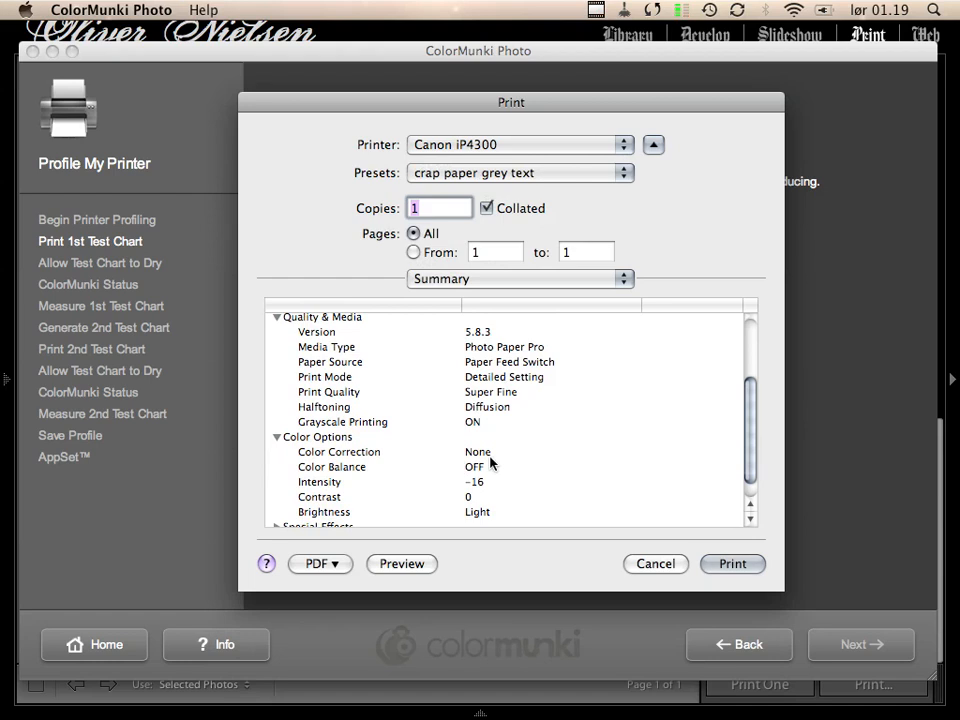
{"action": "scroll", "coordinate": [490, 462], "scroll_direction": "up", "scroll_amount": 3}
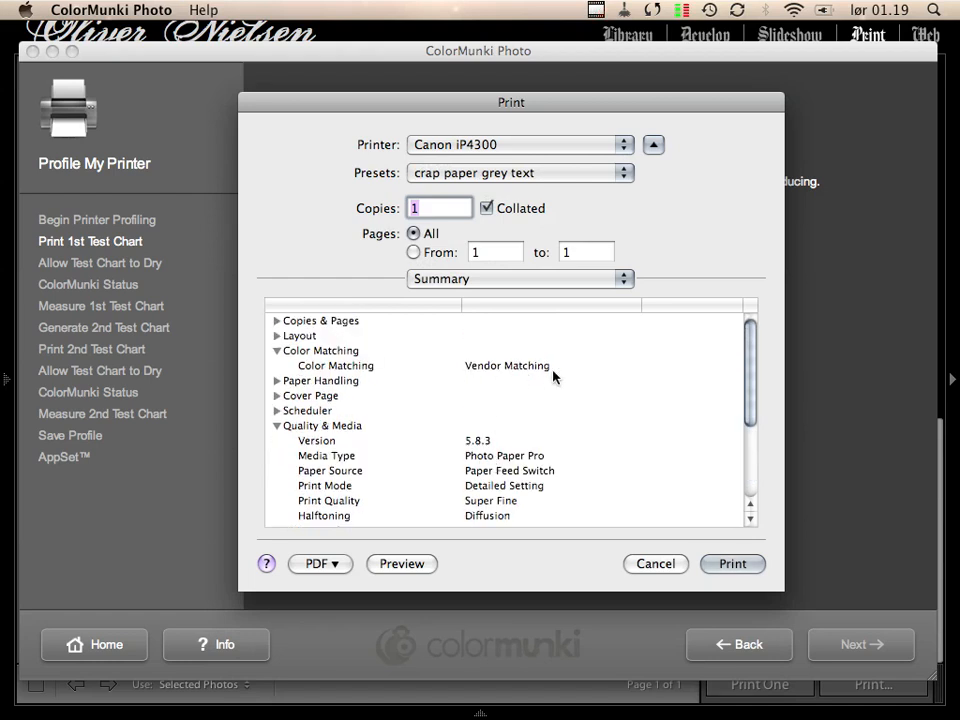
{"action": "left_click", "coordinate": [660, 566]}
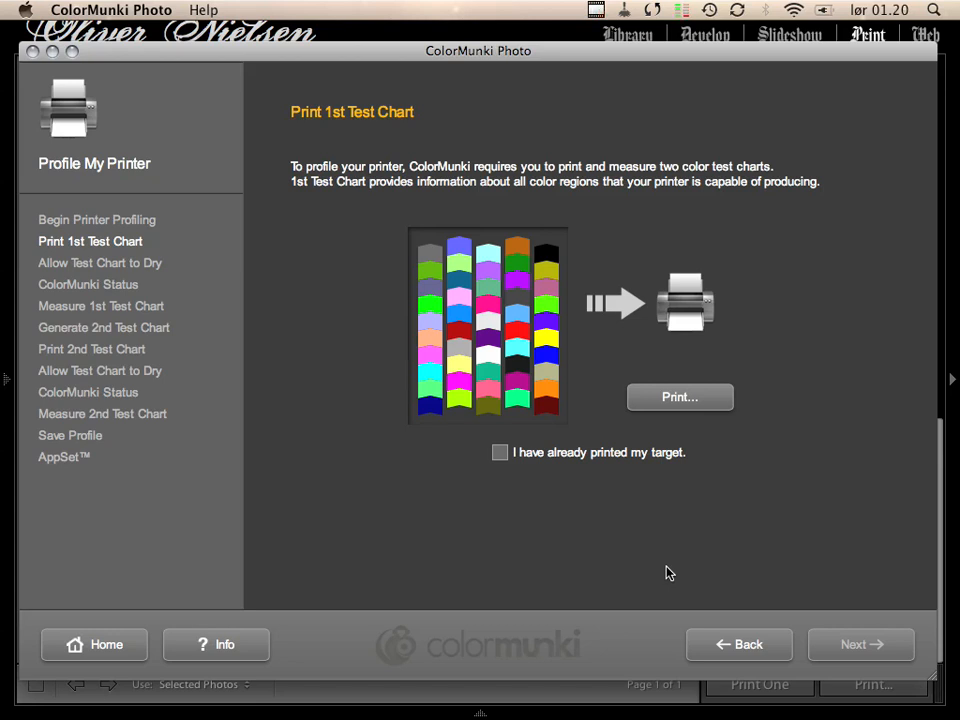
{"action": "key", "text": "super+Tab"}
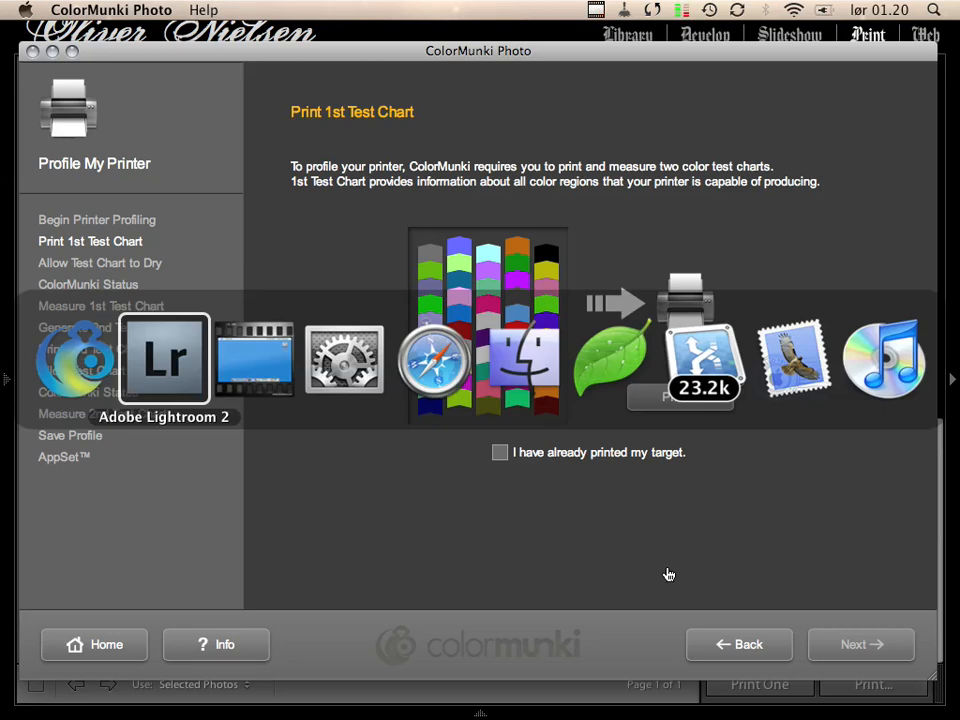
{"action": "key", "text": "super+Tab"}
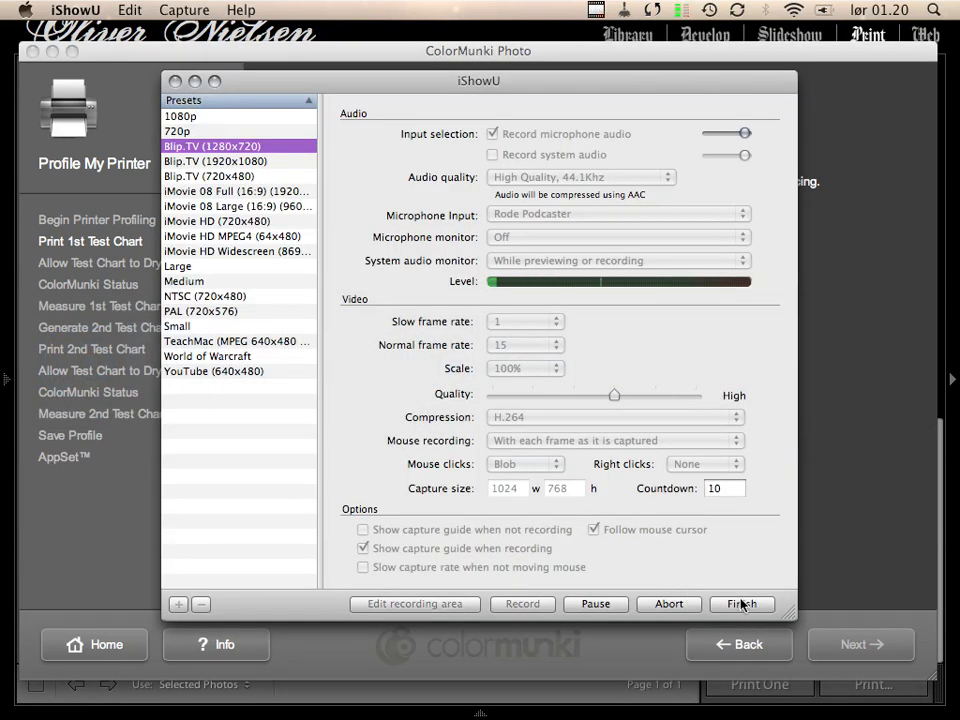